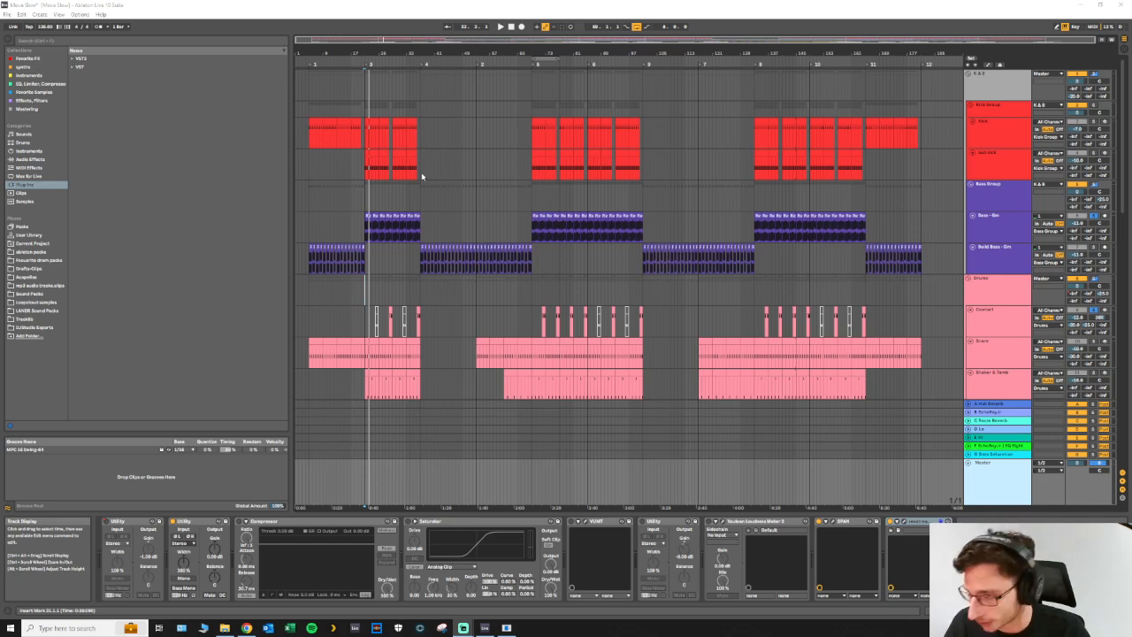
Step: Solo the Bass - Gm track, show its effect devices, and play the drop section from bar 69
{"action": "left_click_drag", "start_coordinate": [519, 53], "coordinate": [561, 172]}
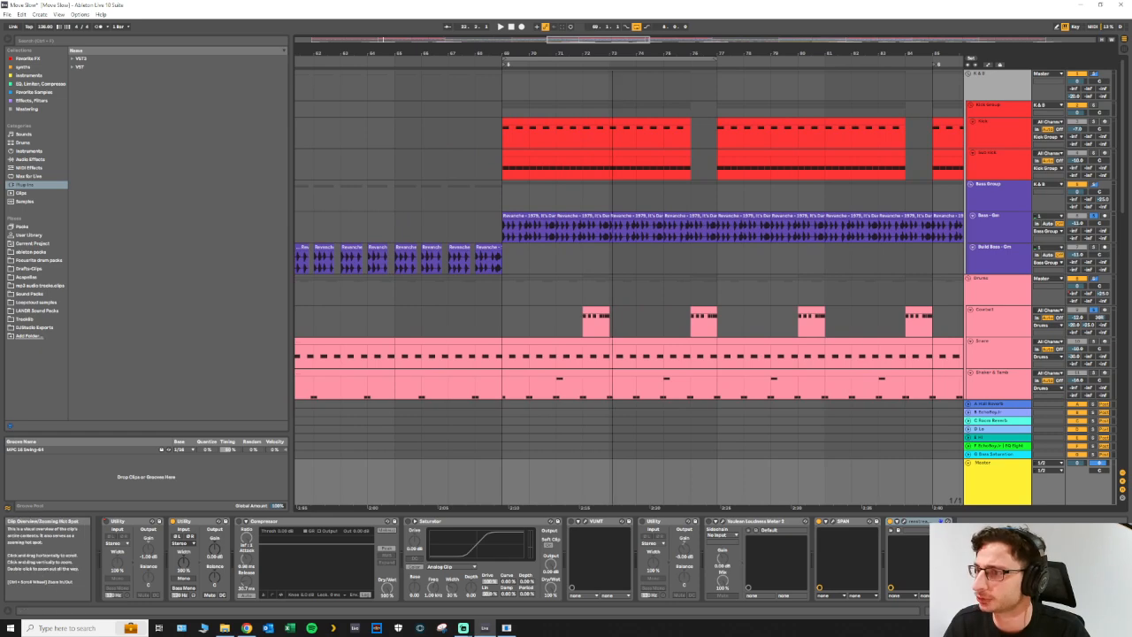
{"action": "key", "text": "minus"}
{"action": "left_click_drag", "start_coordinate": [488, 227], "coordinate": [537, 215]}
{"action": "left_click", "coordinate": [537, 216]}
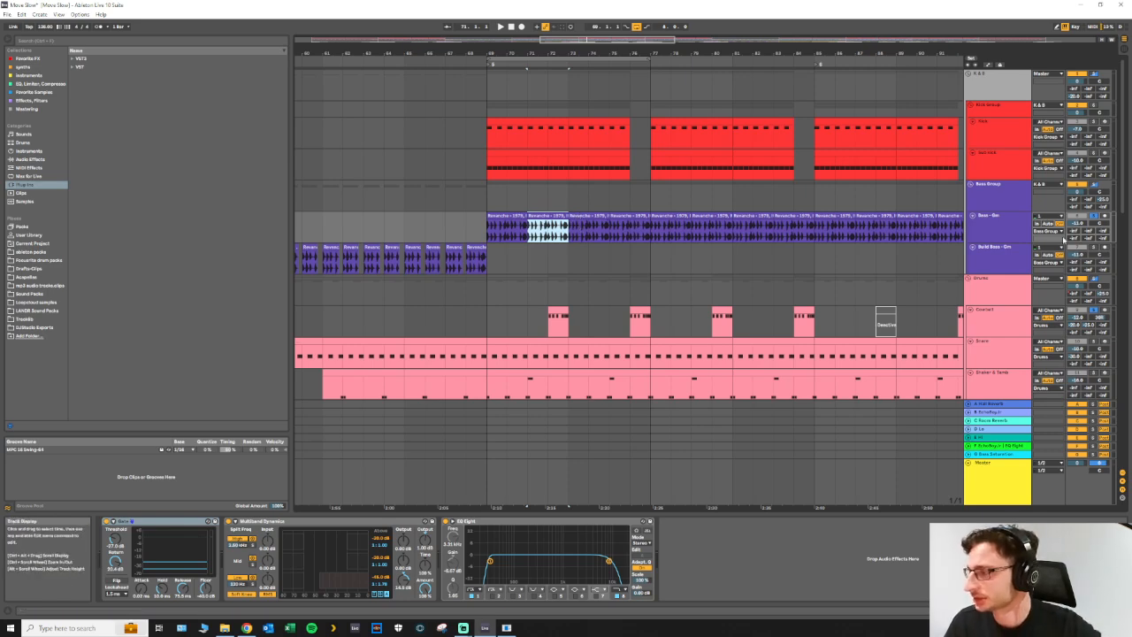
{"action": "left_click", "coordinate": [1094, 215]}
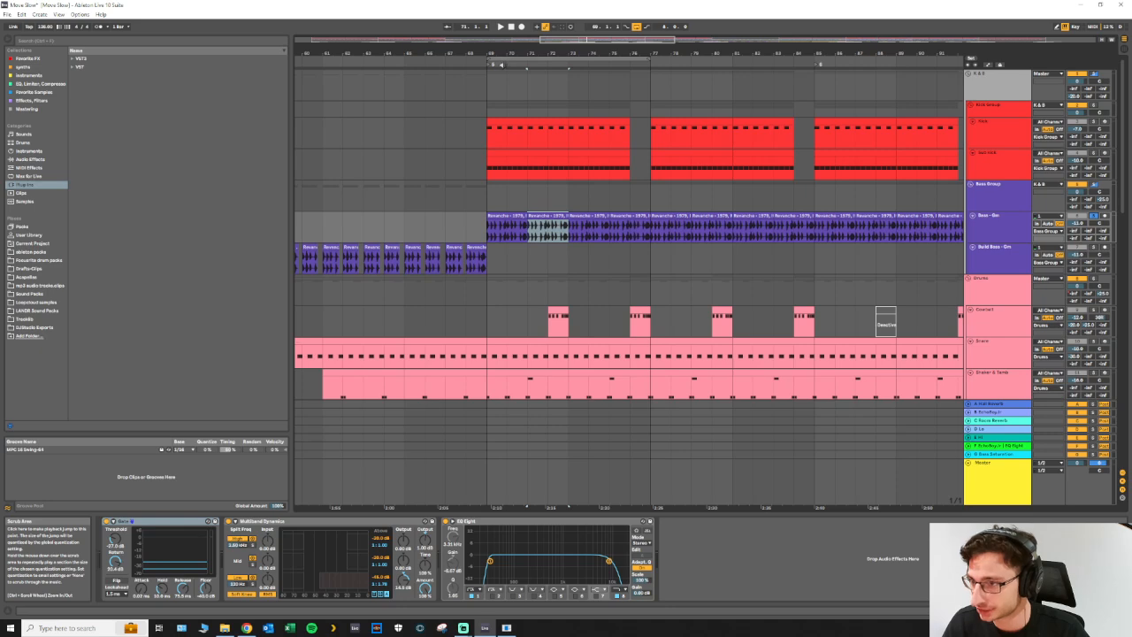
{"action": "left_click", "coordinate": [489, 67]}
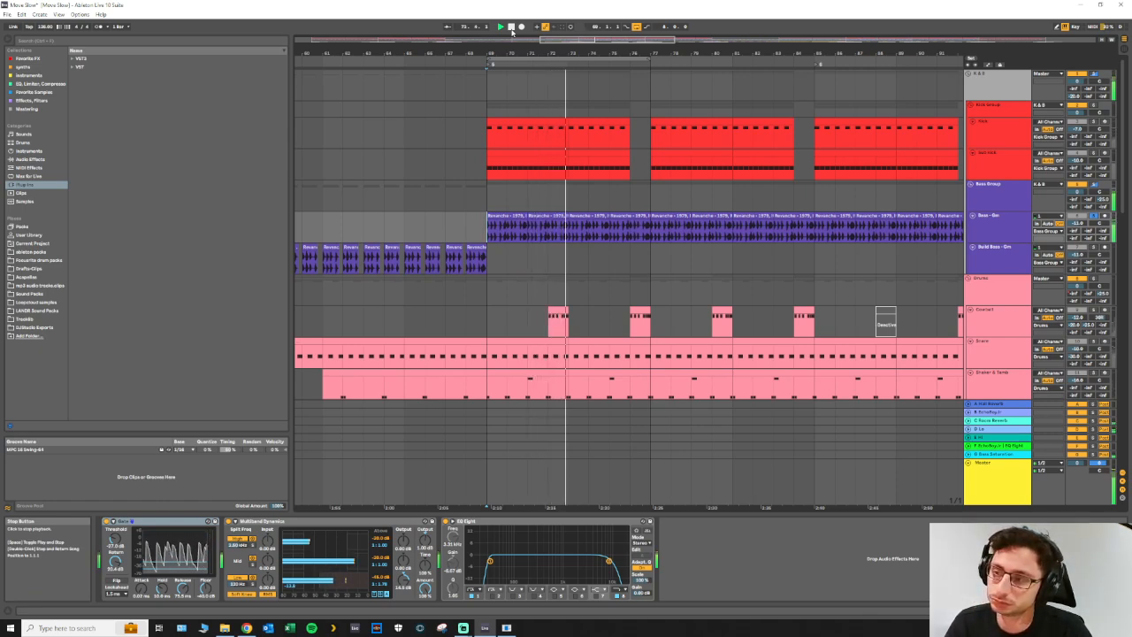
{"action": "left_click", "coordinate": [511, 28]}
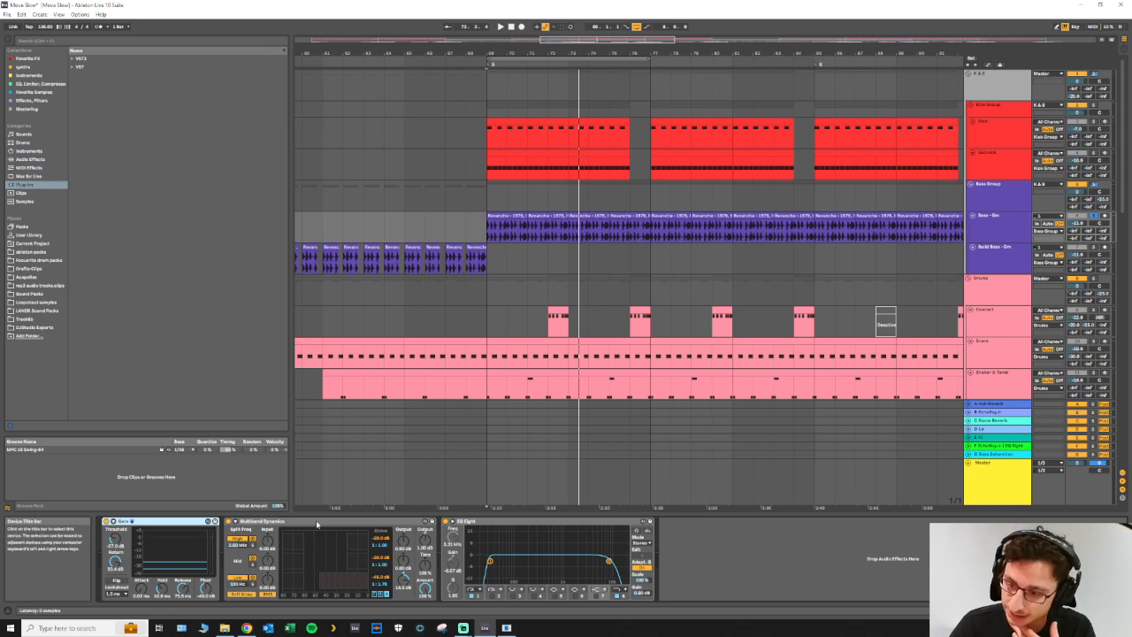
Step: Examine the Multiband Dynamics device on the Bass - Gm track
{"action": "left_click", "coordinate": [316, 522]}
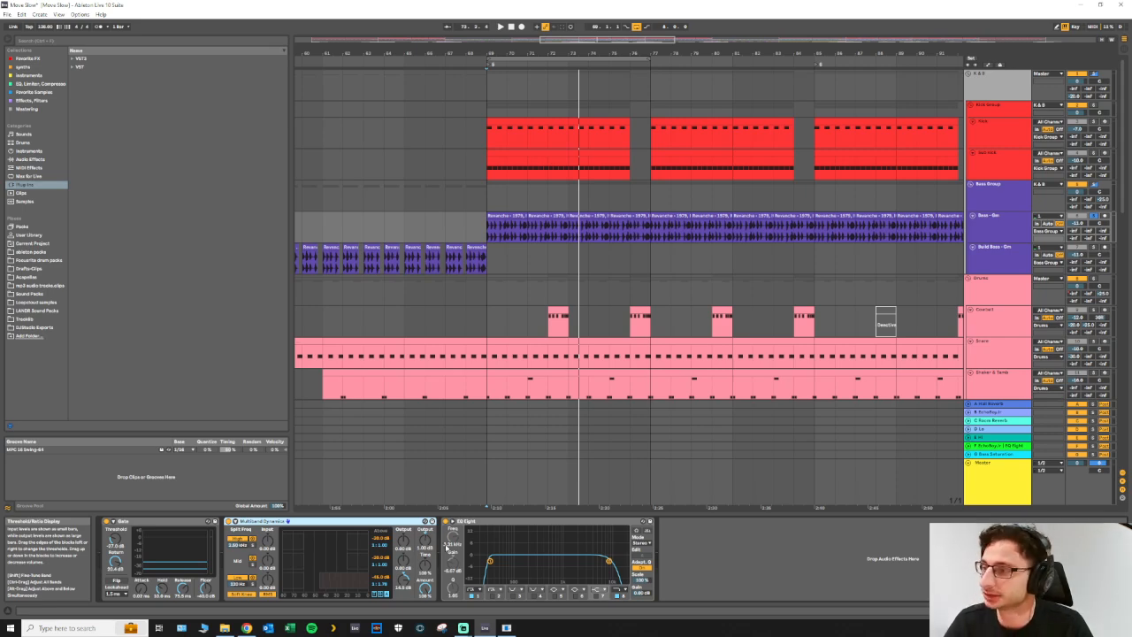
{"action": "left_click", "coordinate": [997, 172]}
{"action": "left_click", "coordinate": [1005, 236]}
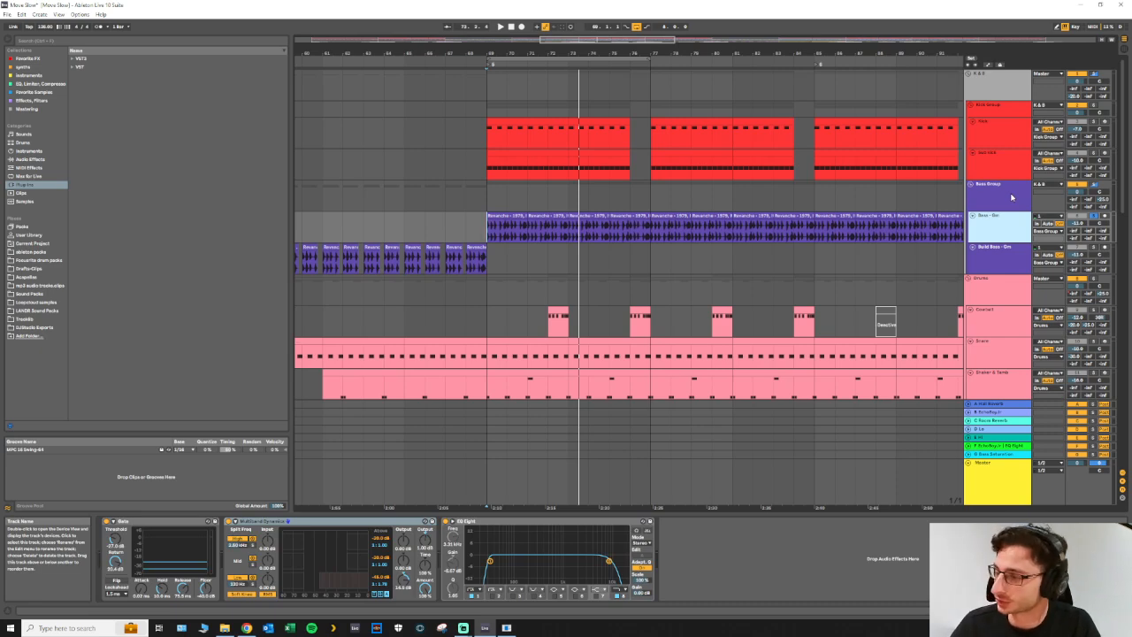
Step: Play the drop from bar 69 with the sub kick soloed and with the whole K & B group soloed
{"action": "left_click", "coordinate": [1095, 74]}
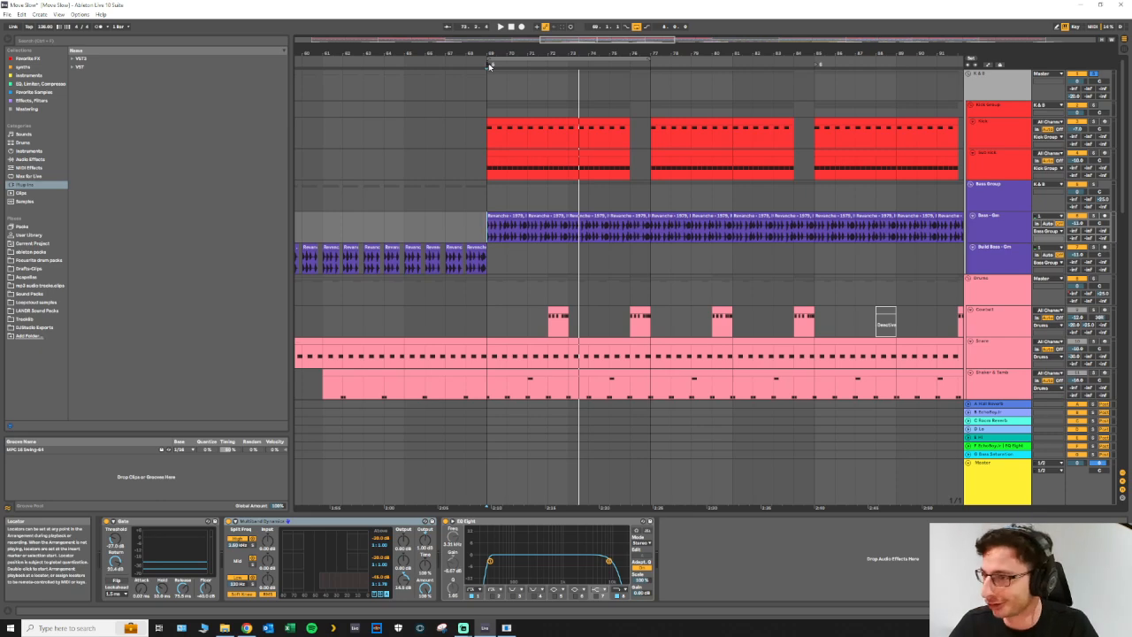
{"action": "left_click", "coordinate": [489, 66]}
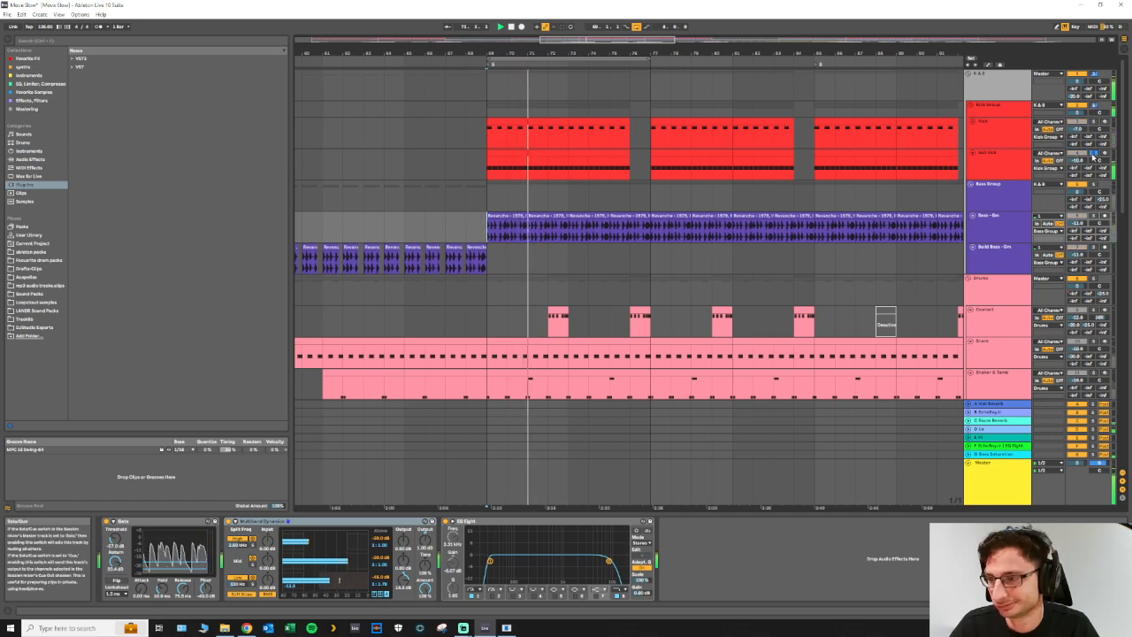
{"action": "left_click", "coordinate": [510, 27]}
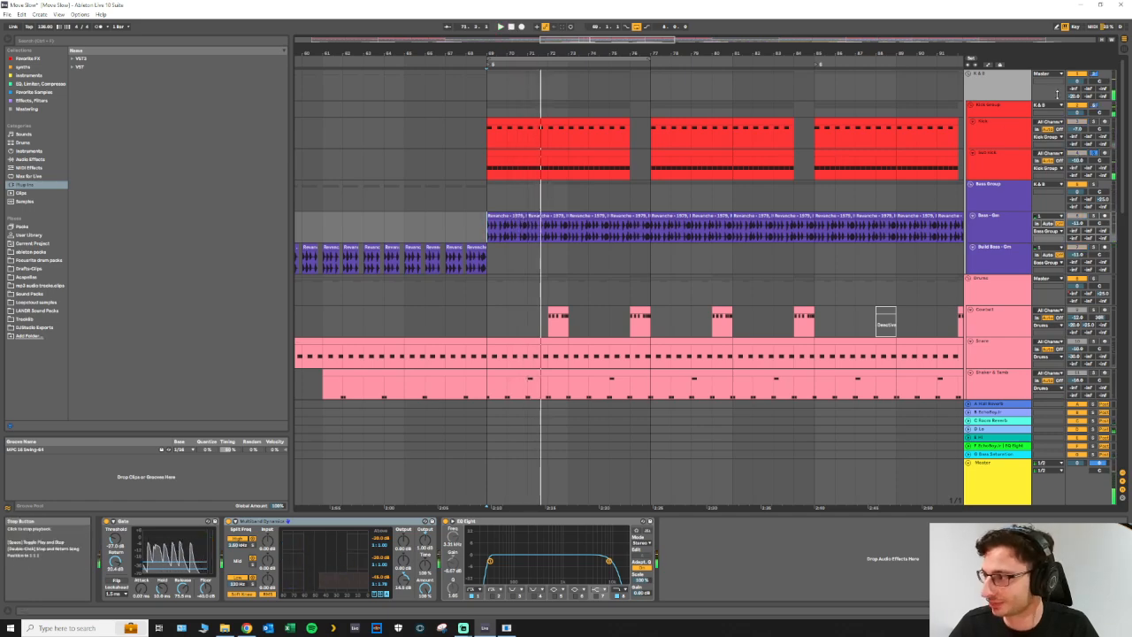
{"action": "left_click", "coordinate": [512, 27]}
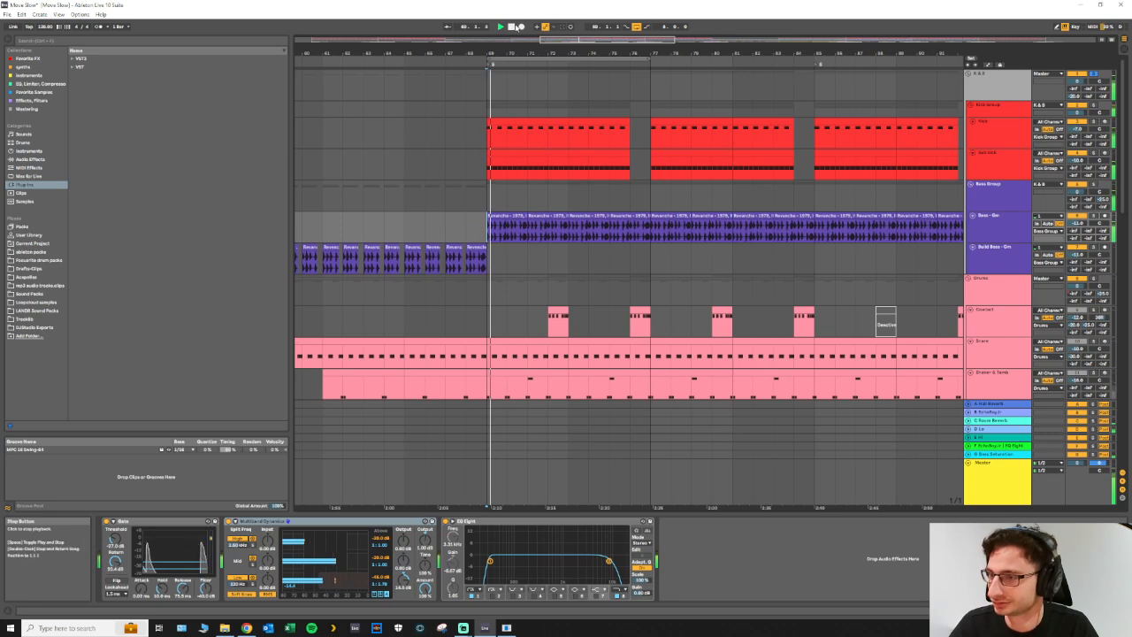
{"action": "key", "text": "space"}
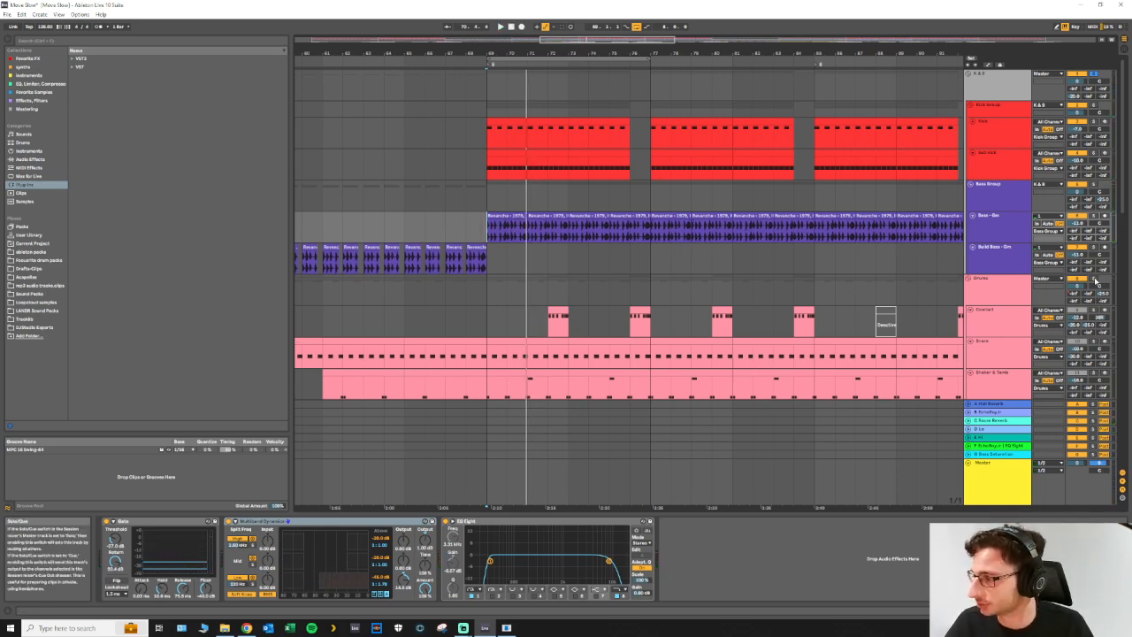
Step: Solo the Drums group and play its tracks from the start of the drop at bar 69
{"action": "scroll", "coordinate": [834, 320], "scroll_direction": "down", "scroll_amount": 4}
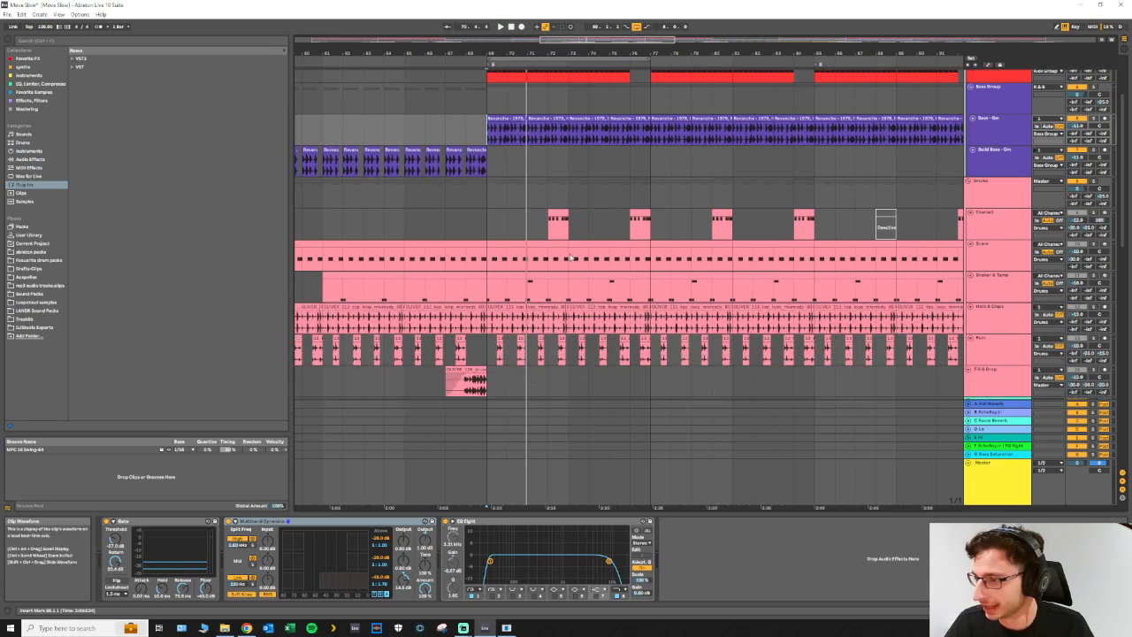
{"action": "scroll", "coordinate": [577, 281], "scroll_direction": "down", "scroll_amount": 1}
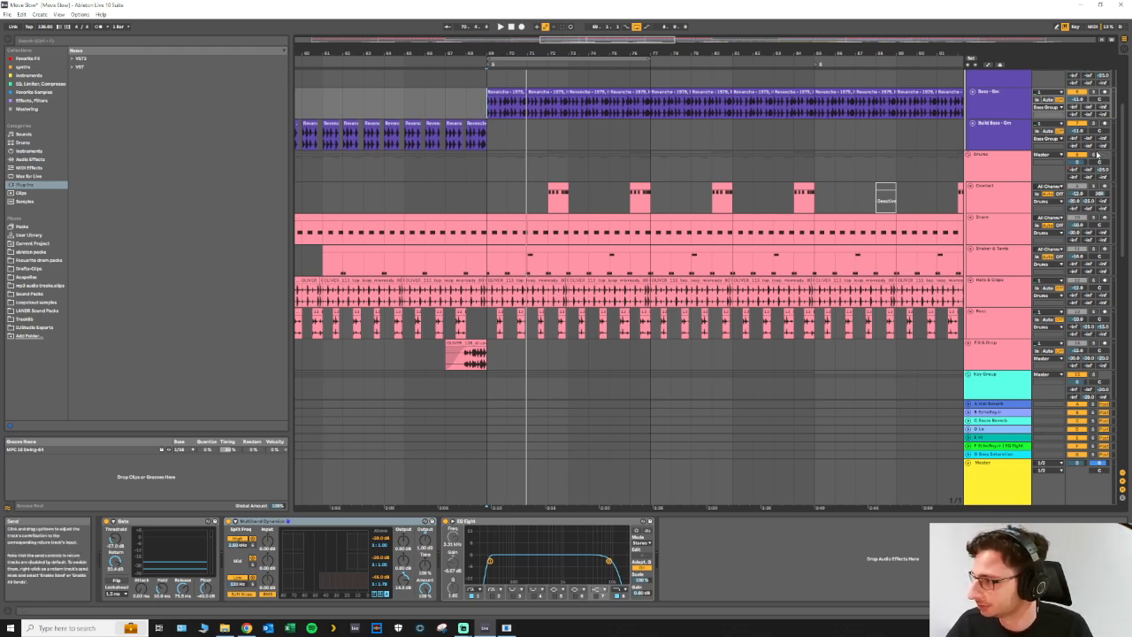
{"action": "left_click", "coordinate": [502, 28]}
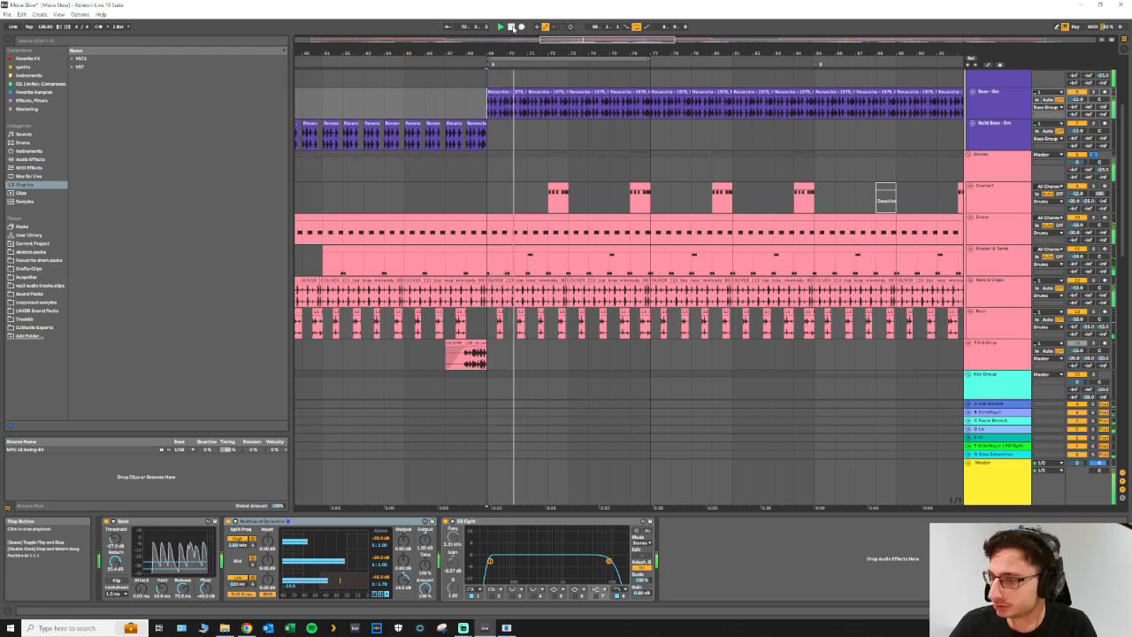
Step: Solo the Perc track, show its EQ Eight, and listen to its clips in the drop
{"action": "left_click", "coordinate": [1093, 312]}
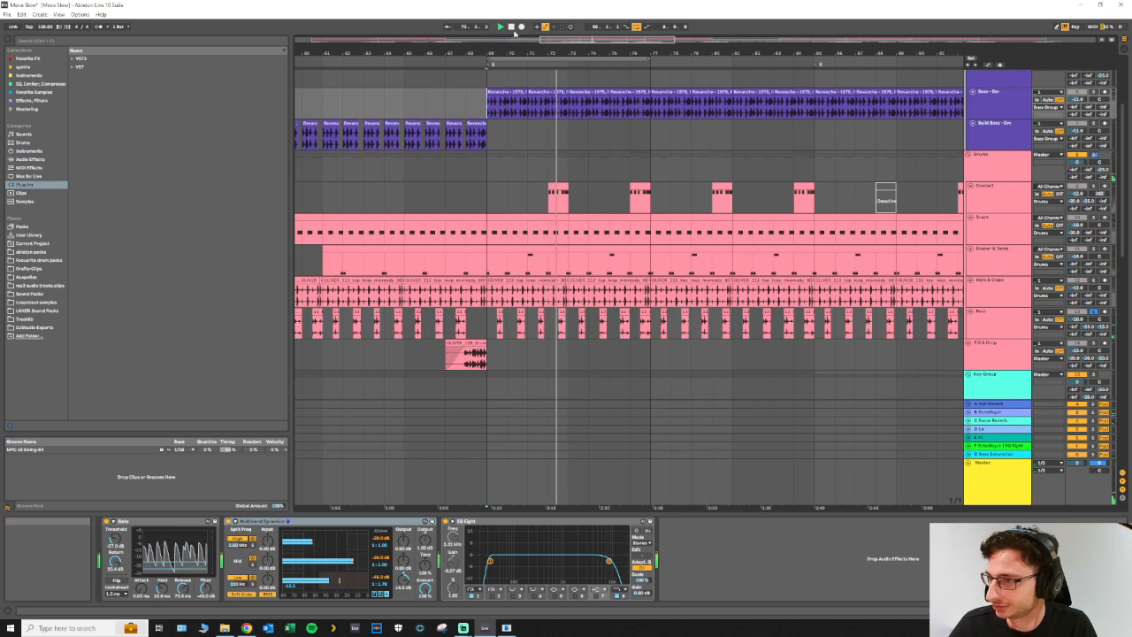
{"action": "left_click", "coordinate": [996, 321]}
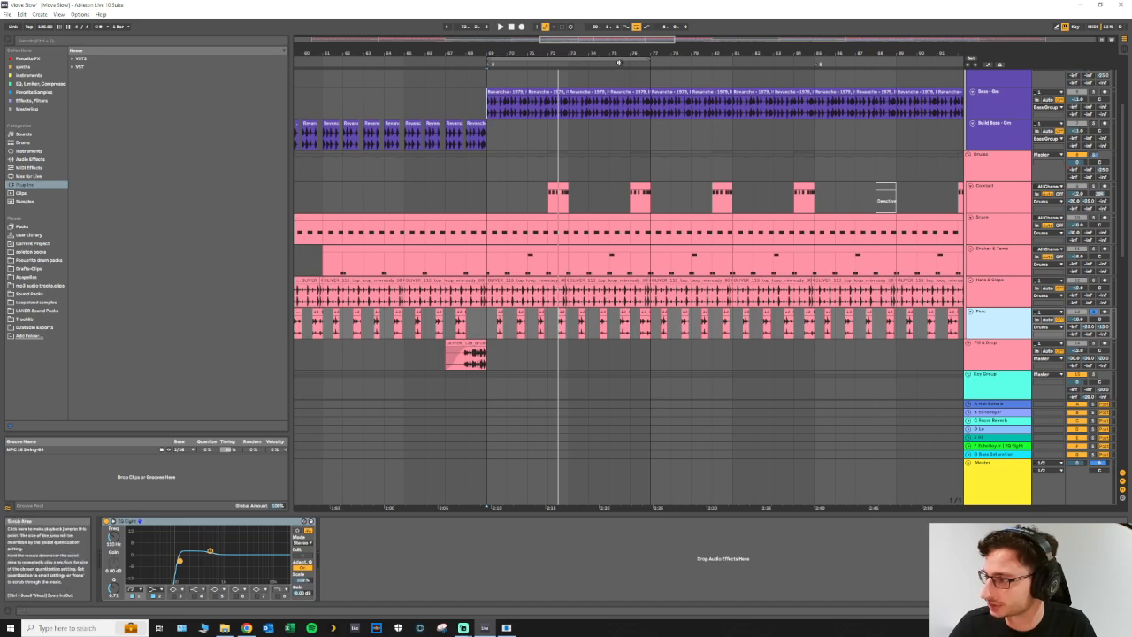
{"action": "left_click", "coordinate": [613, 91]}
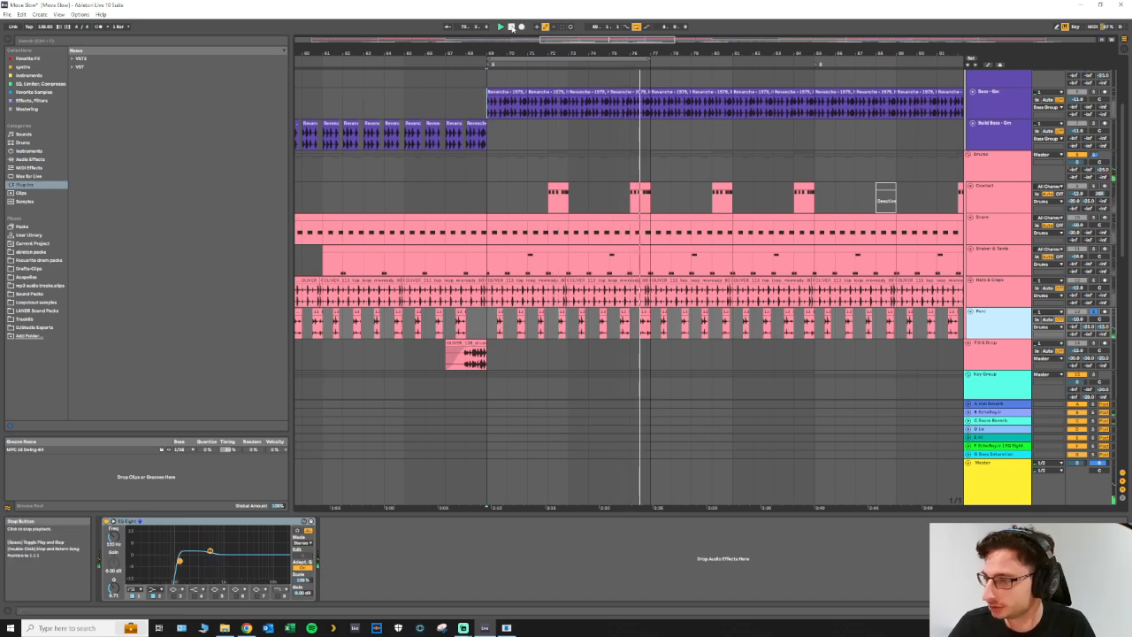
{"action": "left_click", "coordinate": [511, 28]}
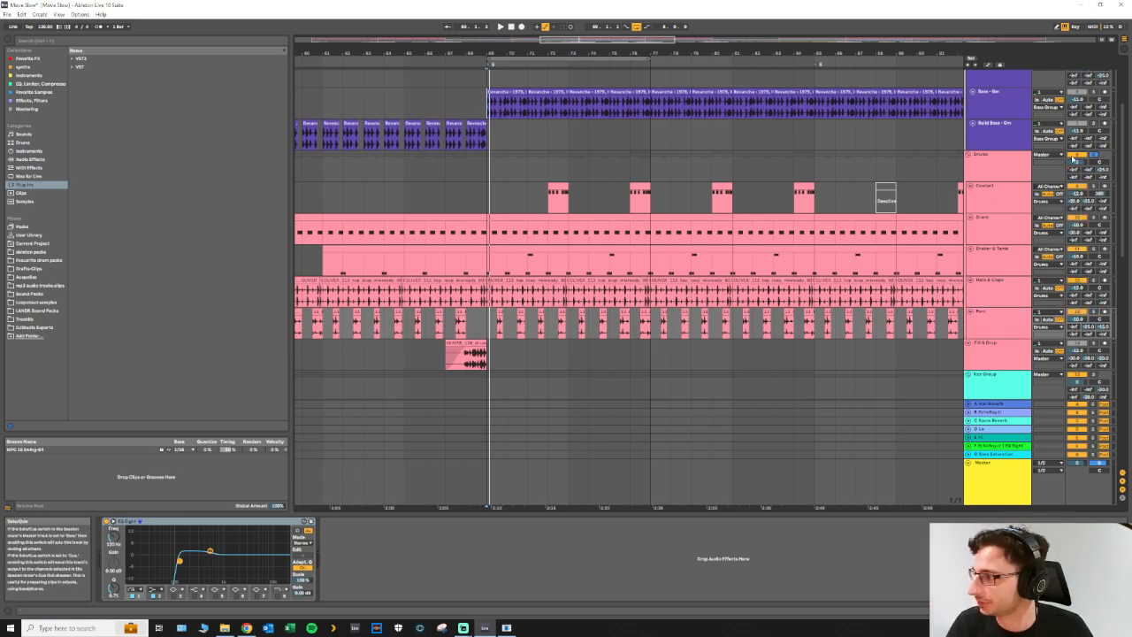
Step: Shift the loop range one bar earlier and return it to bars 69 to 77
{"action": "left_click_drag", "start_coordinate": [630, 105], "coordinate": [466, 105]}
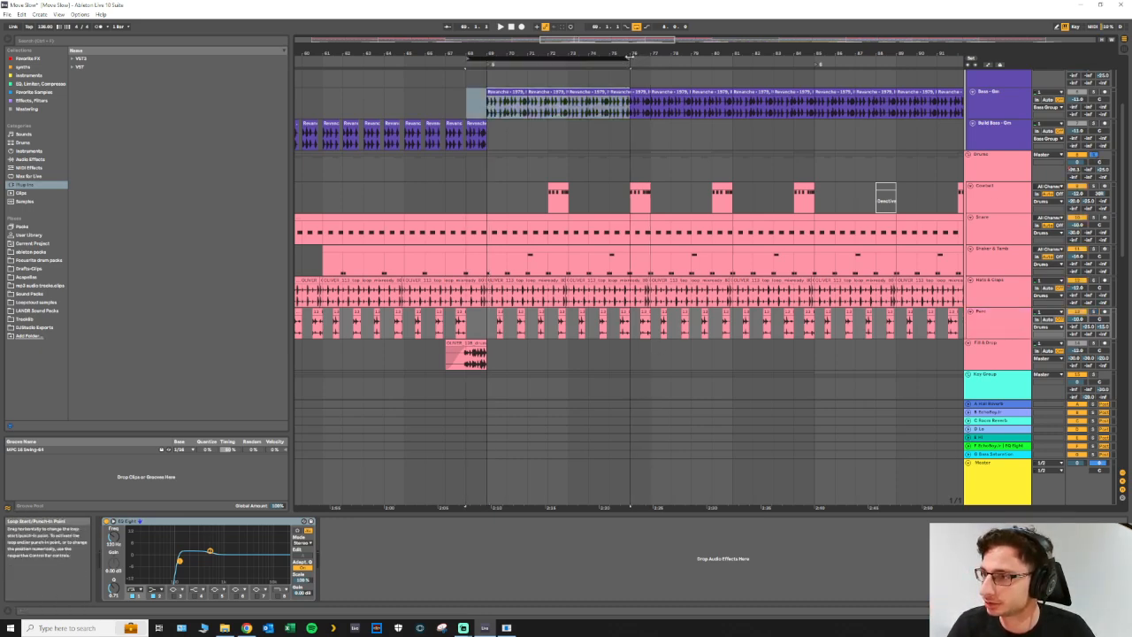
{"action": "left_click_drag", "start_coordinate": [624, 59], "coordinate": [645, 59]}
{"action": "left_click", "coordinate": [624, 67]}
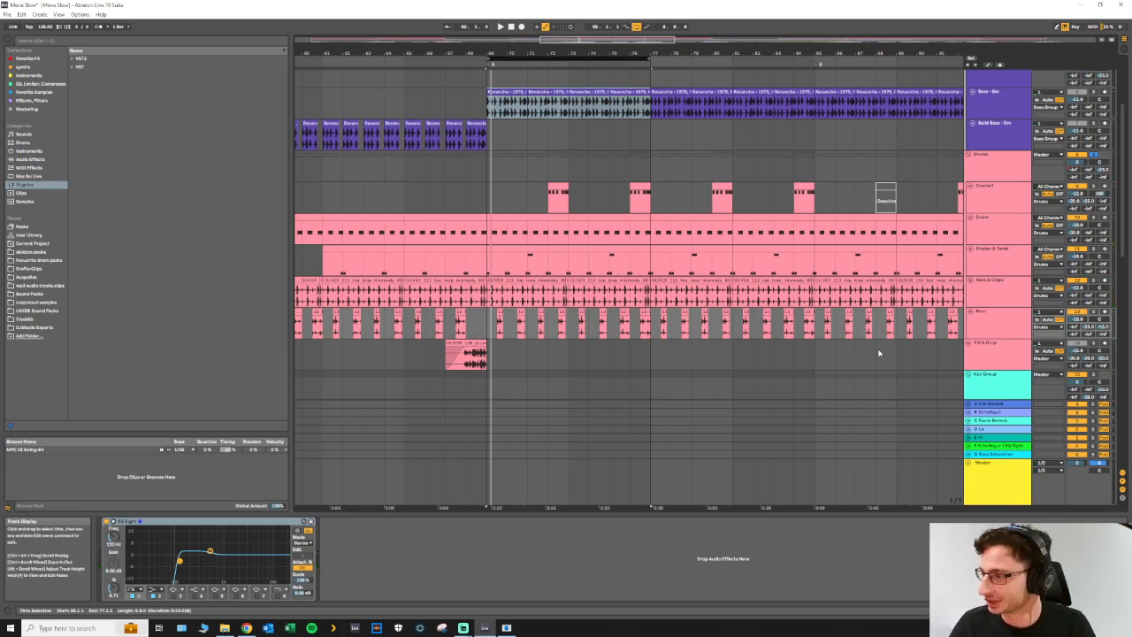
Step: Play the soloed Drums group around bars 75 and 76 to hear the extra Perc hits
{"action": "left_click", "coordinate": [641, 329]}
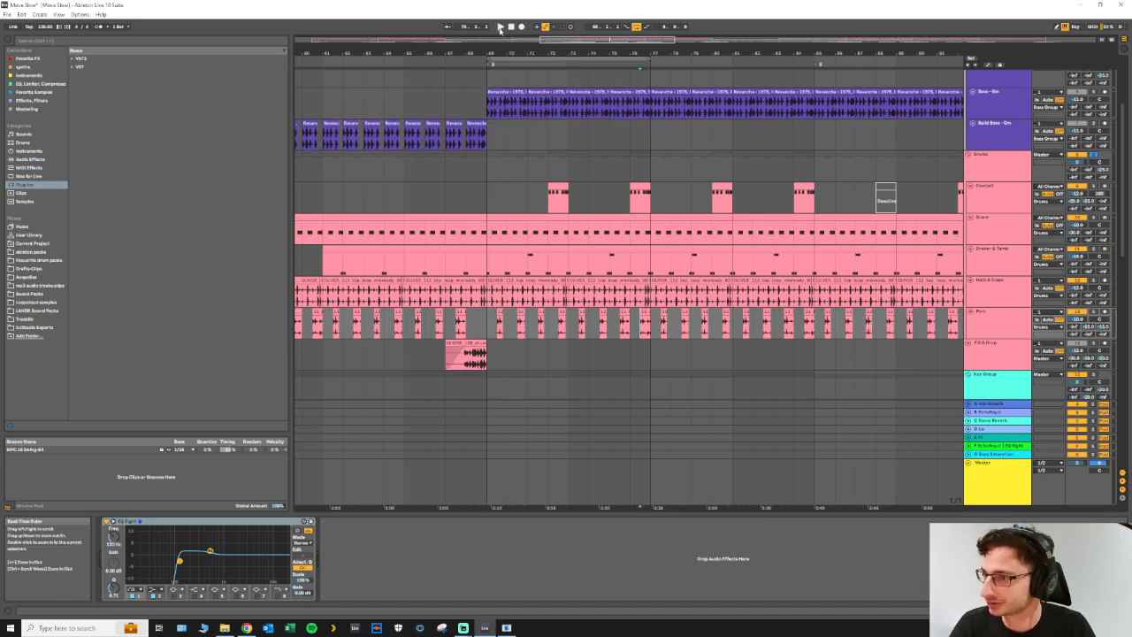
{"action": "left_click", "coordinate": [501, 27]}
{"action": "left_click", "coordinate": [511, 29]}
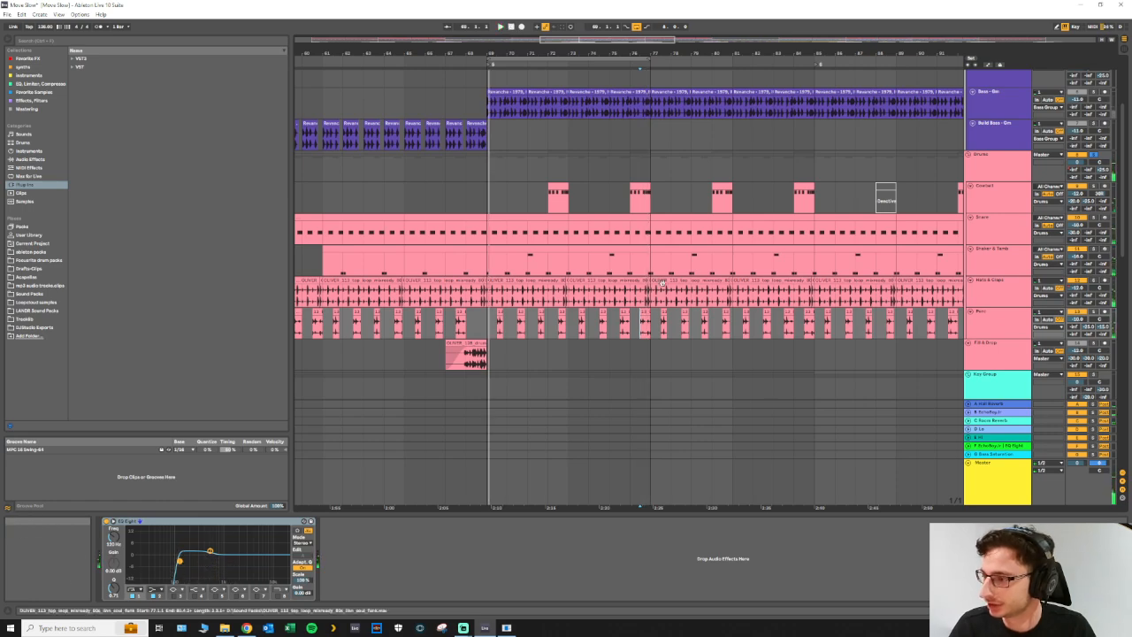
{"action": "left_click", "coordinate": [501, 28]}
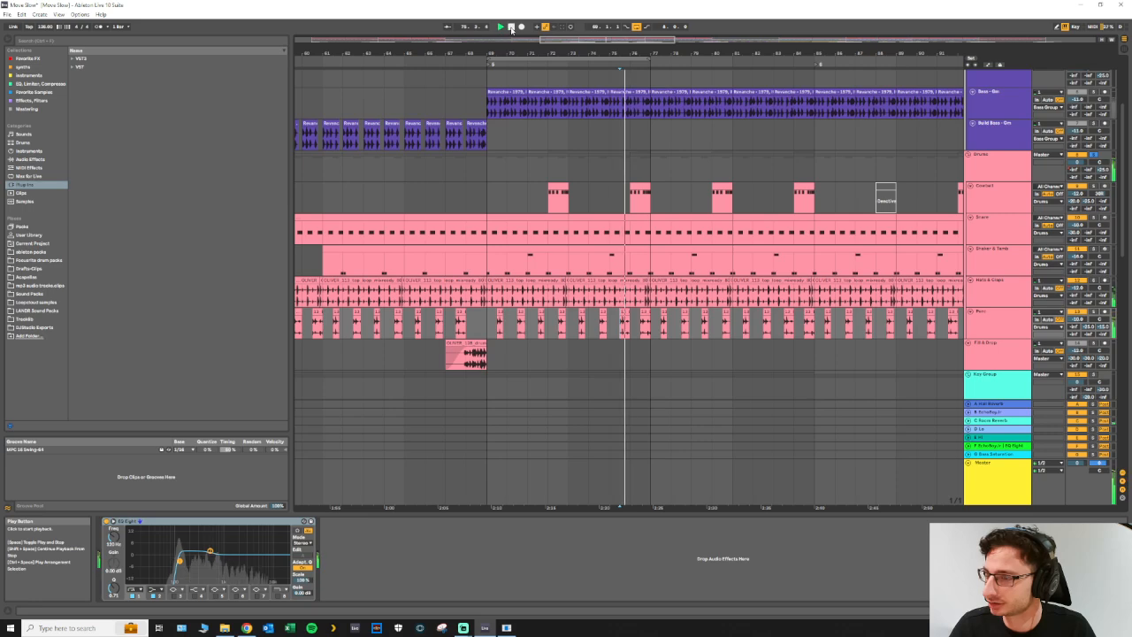
{"action": "left_click", "coordinate": [511, 29]}
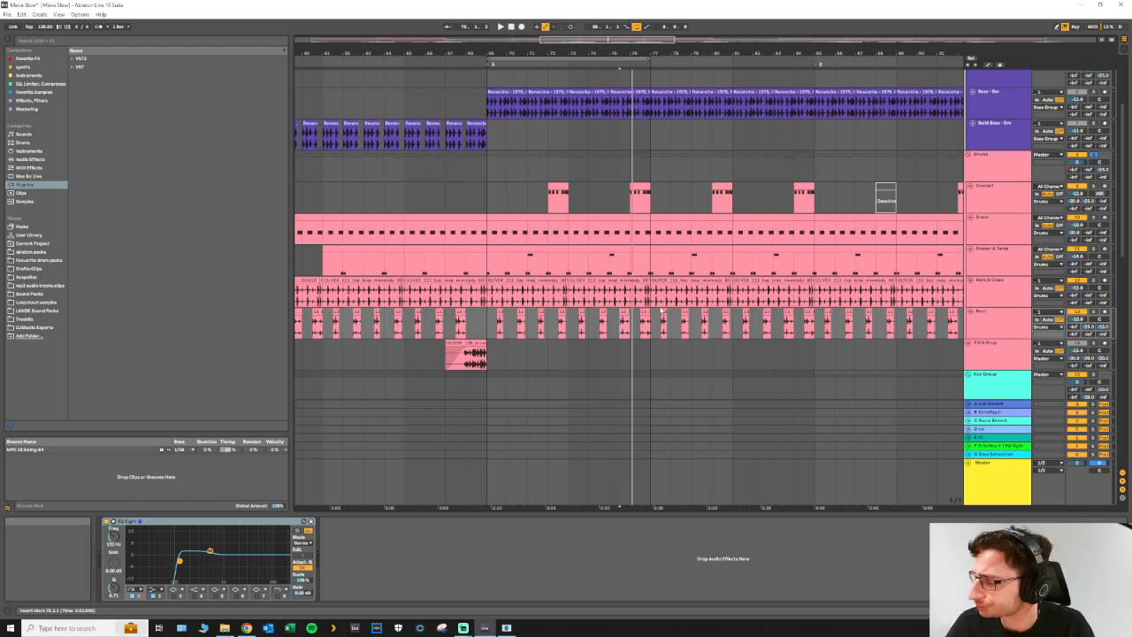
Step: Play the drop from bar 69 with Shaker & Toms deactivated and the kick, bass and drums groups soloed
{"action": "scroll", "coordinate": [661, 310], "scroll_direction": "up", "scroll_amount": 3}
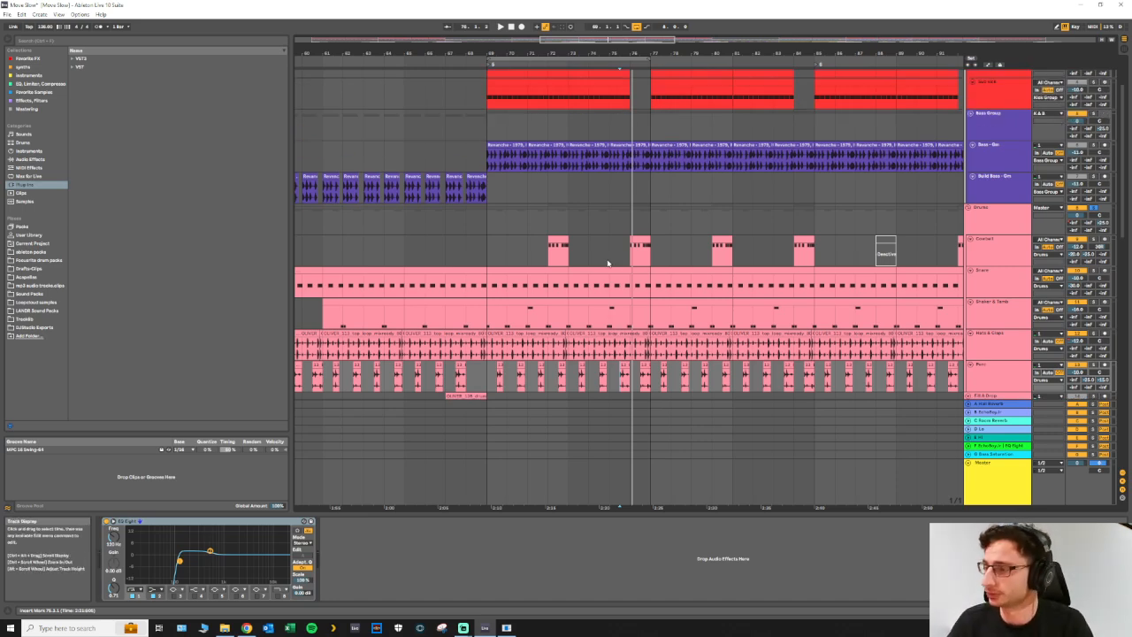
{"action": "scroll", "coordinate": [607, 262], "scroll_direction": "down", "scroll_amount": 2}
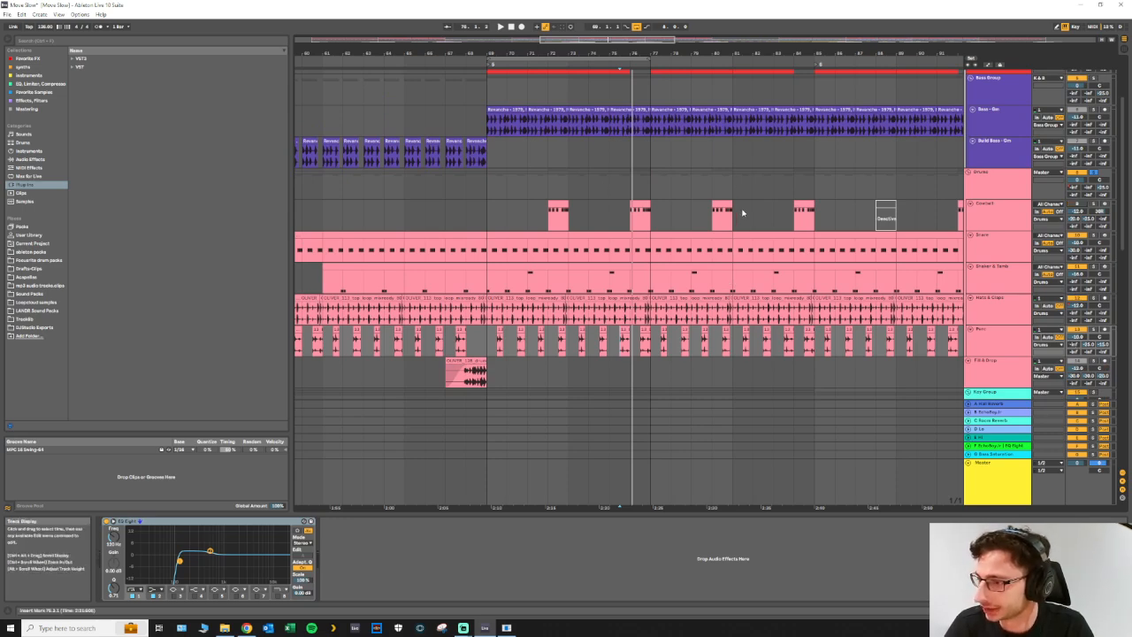
{"action": "key", "text": "space"}
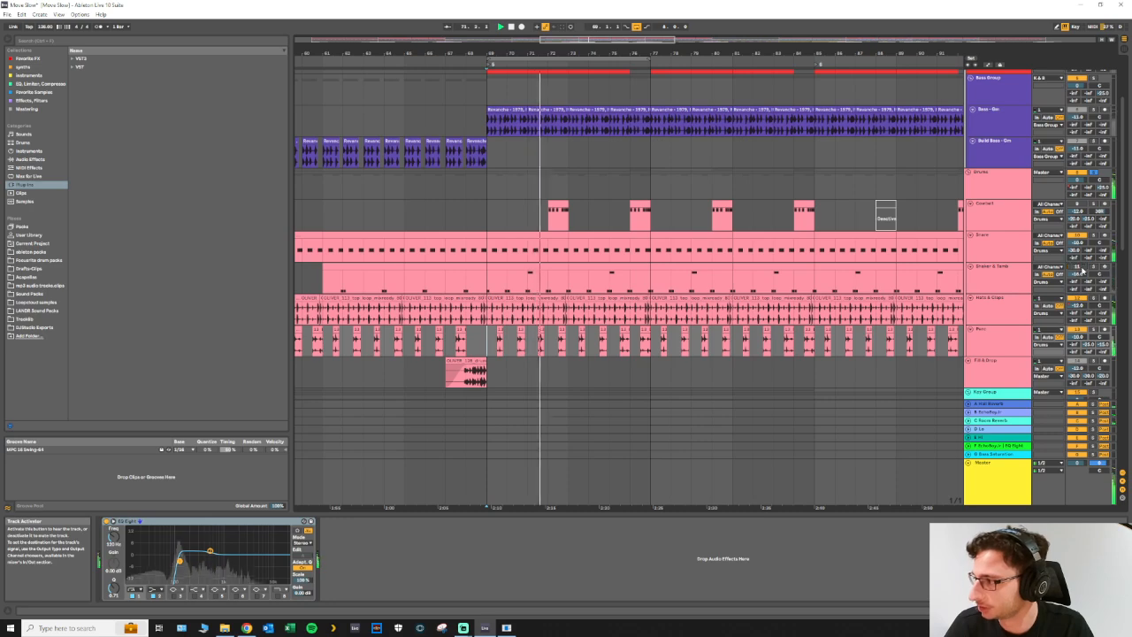
{"action": "scroll", "coordinate": [1078, 296], "scroll_direction": "up", "scroll_amount": 2}
{"action": "scroll", "coordinate": [1077, 296], "scroll_direction": "up", "scroll_amount": 2}
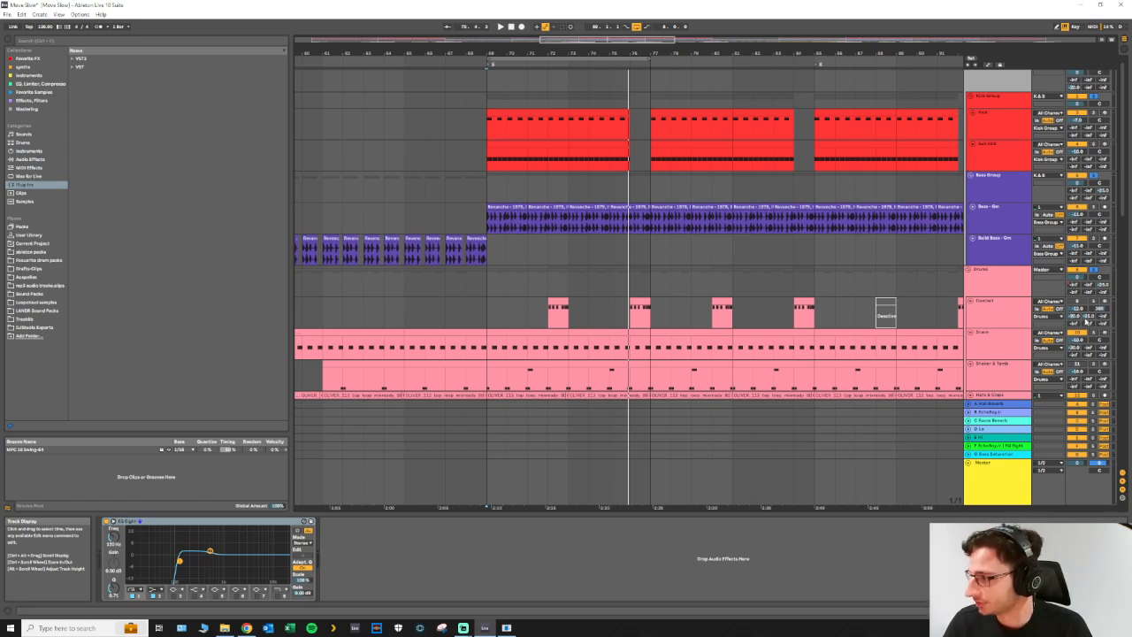
Step: Solo the Vocal Drop track in the Vocal Group and play it from bar 69
{"action": "scroll", "coordinate": [1078, 305], "scroll_direction": "down", "scroll_amount": 5}
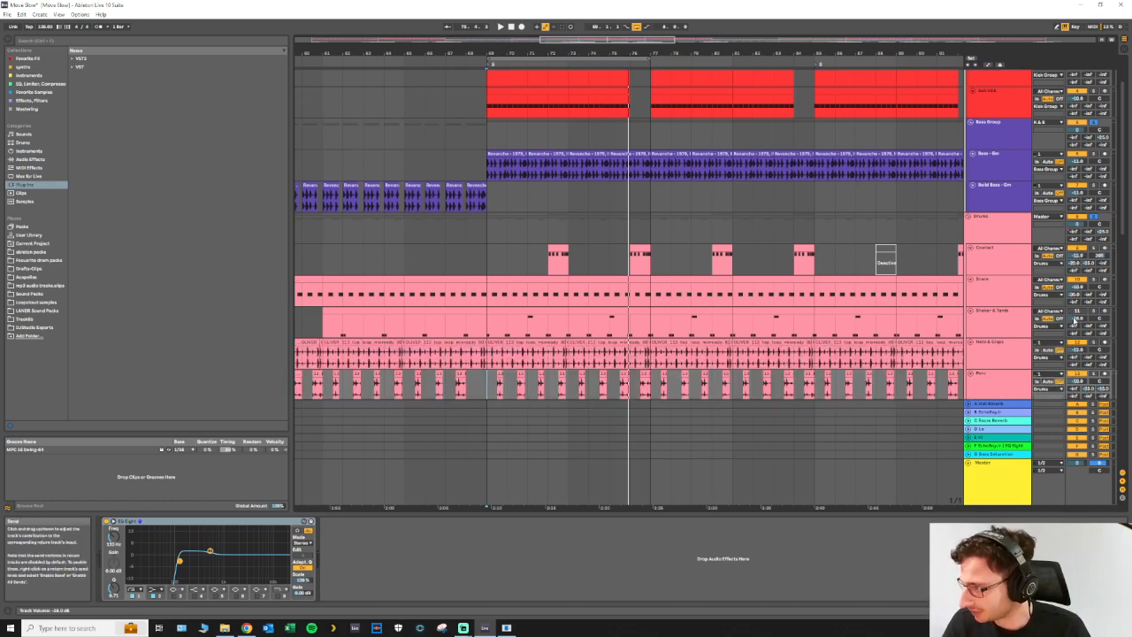
{"action": "scroll", "coordinate": [769, 347], "scroll_direction": "down", "scroll_amount": 3}
{"action": "scroll", "coordinate": [769, 348], "scroll_direction": "down", "scroll_amount": 8}
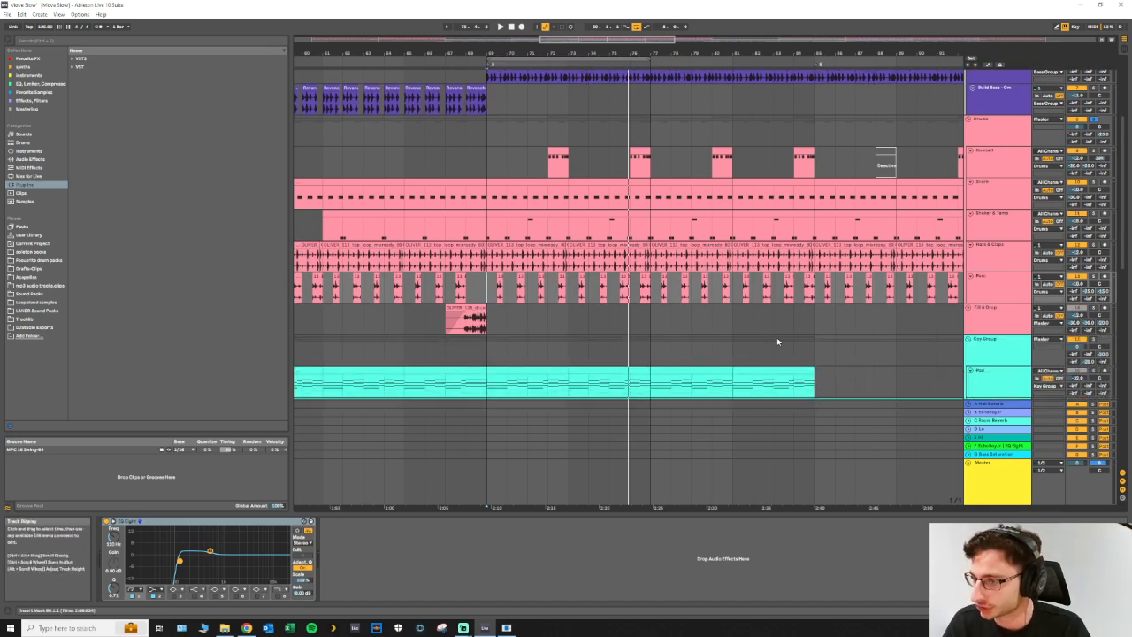
{"action": "scroll", "coordinate": [754, 309], "scroll_direction": "down", "scroll_amount": 5}
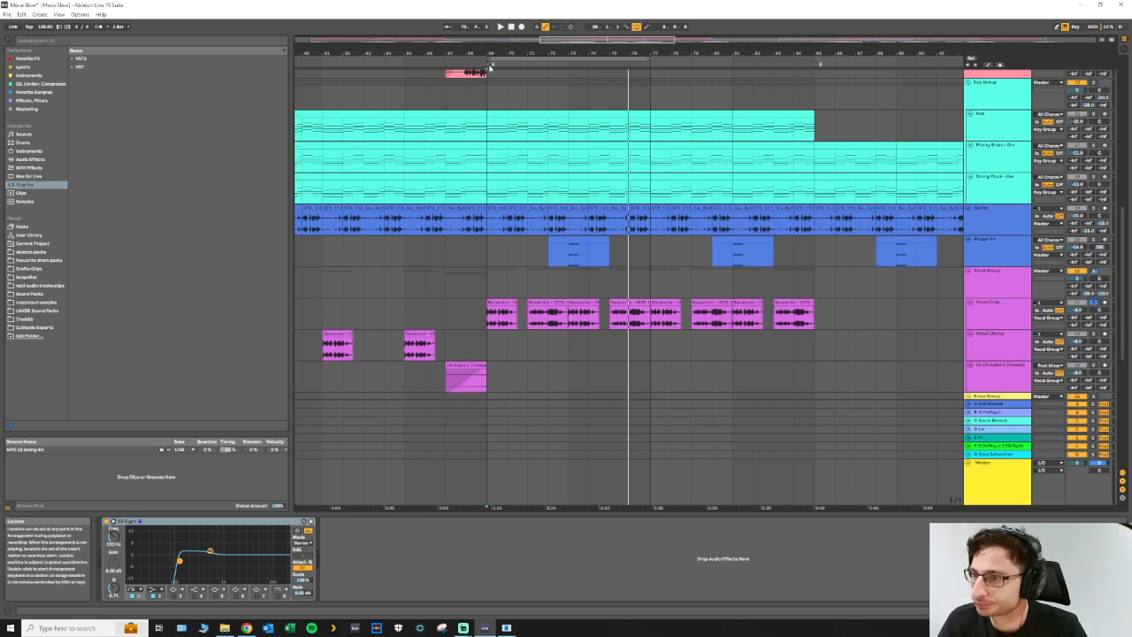
{"action": "left_click", "coordinate": [491, 69]}
{"action": "left_click", "coordinate": [500, 27]}
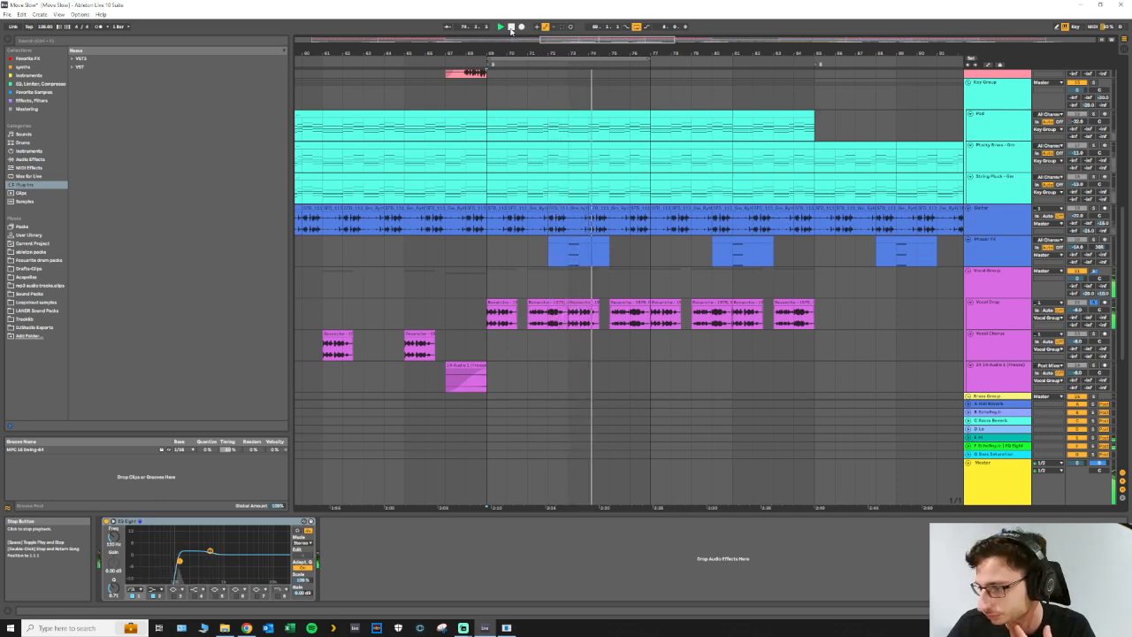
{"action": "left_click", "coordinate": [510, 27]}
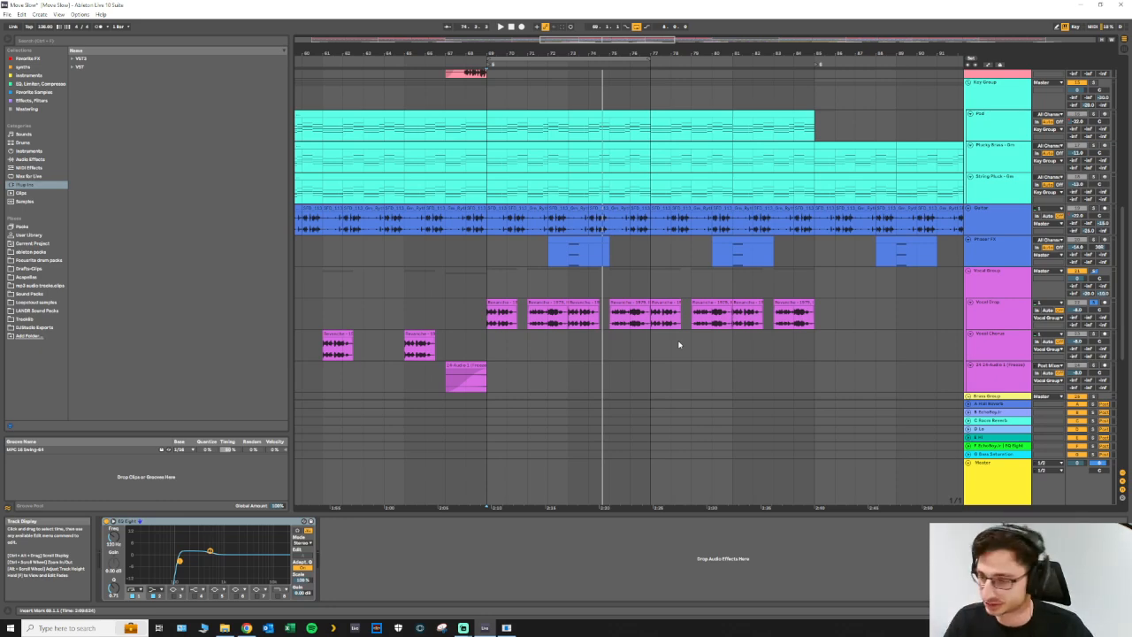
Step: Turn off the Vocal Drop solo and play the full arrangement from the drop at bar 69
{"action": "left_click_drag", "start_coordinate": [534, 50], "coordinate": [576, 257]}
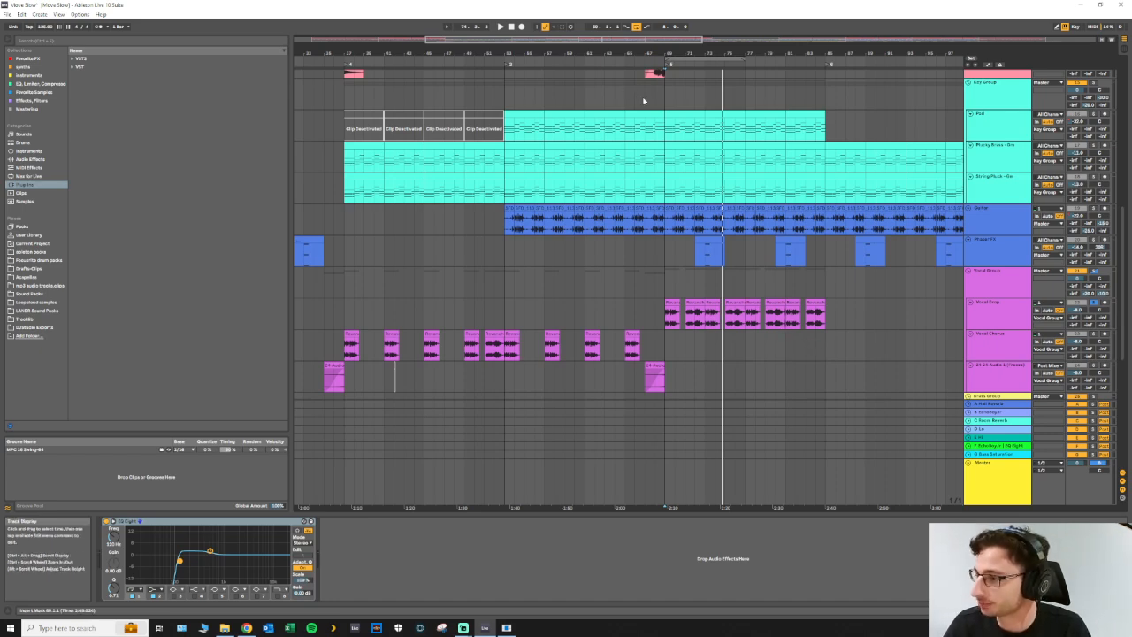
{"action": "left_click", "coordinate": [630, 56]}
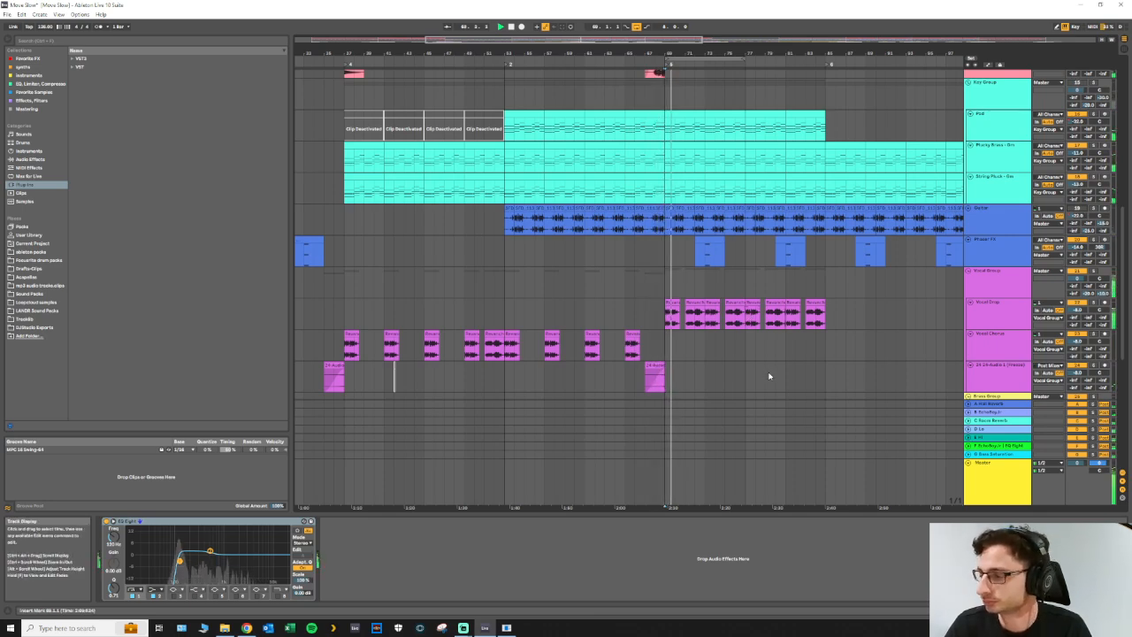
{"action": "left_click", "coordinate": [511, 28]}
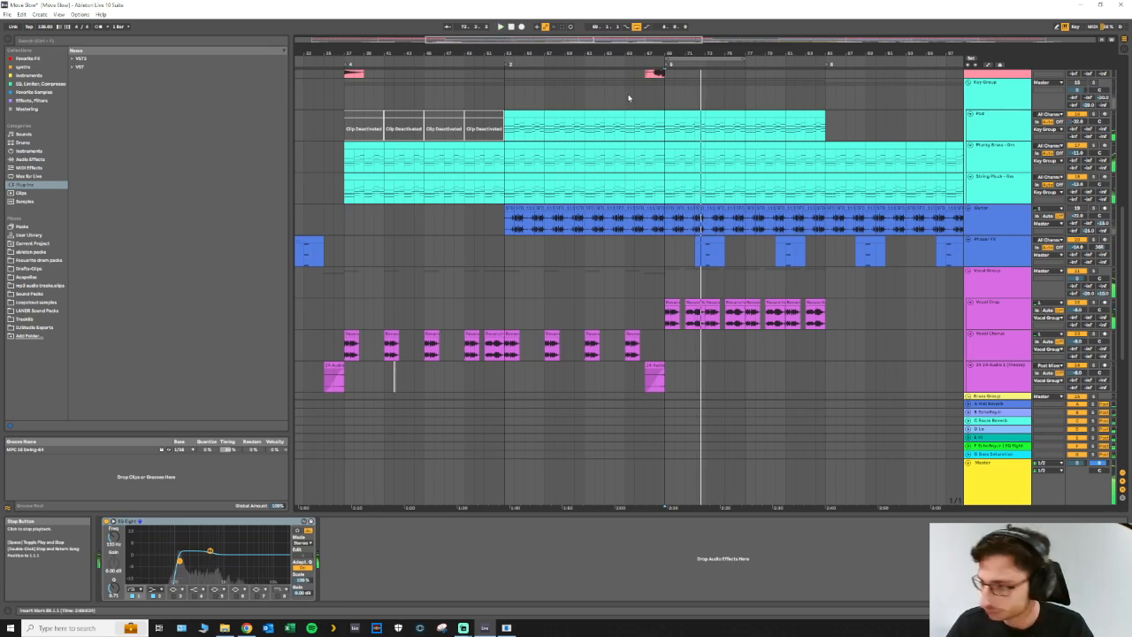
{"action": "left_click", "coordinate": [834, 328]}
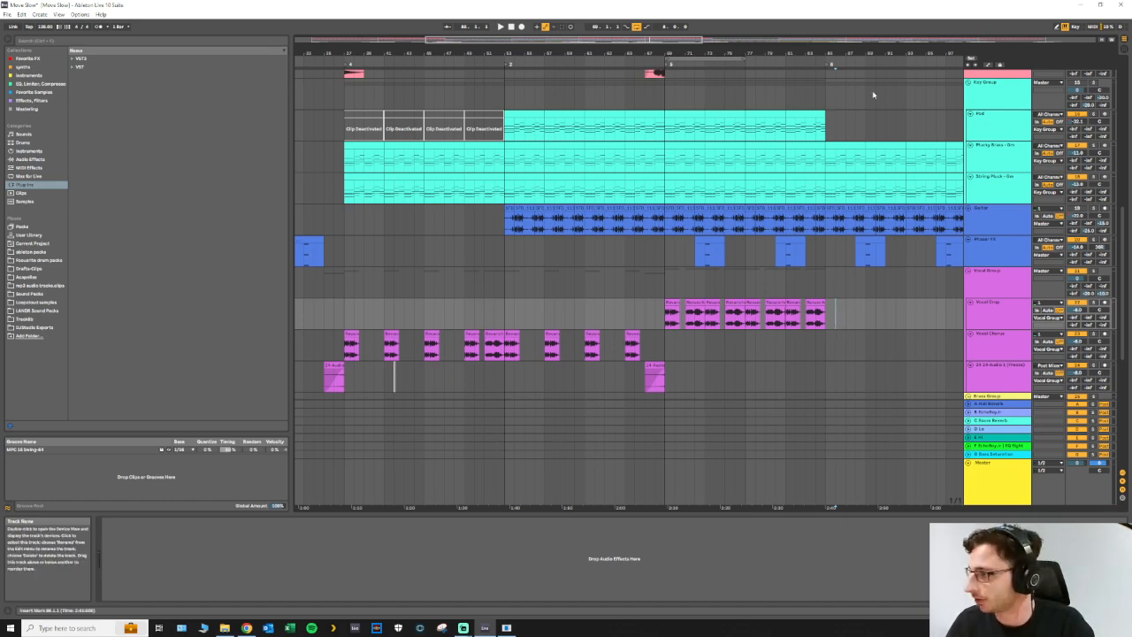
Step: Solo the Plucky Brass track in the Key Group and inspect the MIDI notes of its first clip at bar 37
{"action": "scroll", "coordinate": [783, 202], "scroll_direction": "up", "scroll_amount": 1}
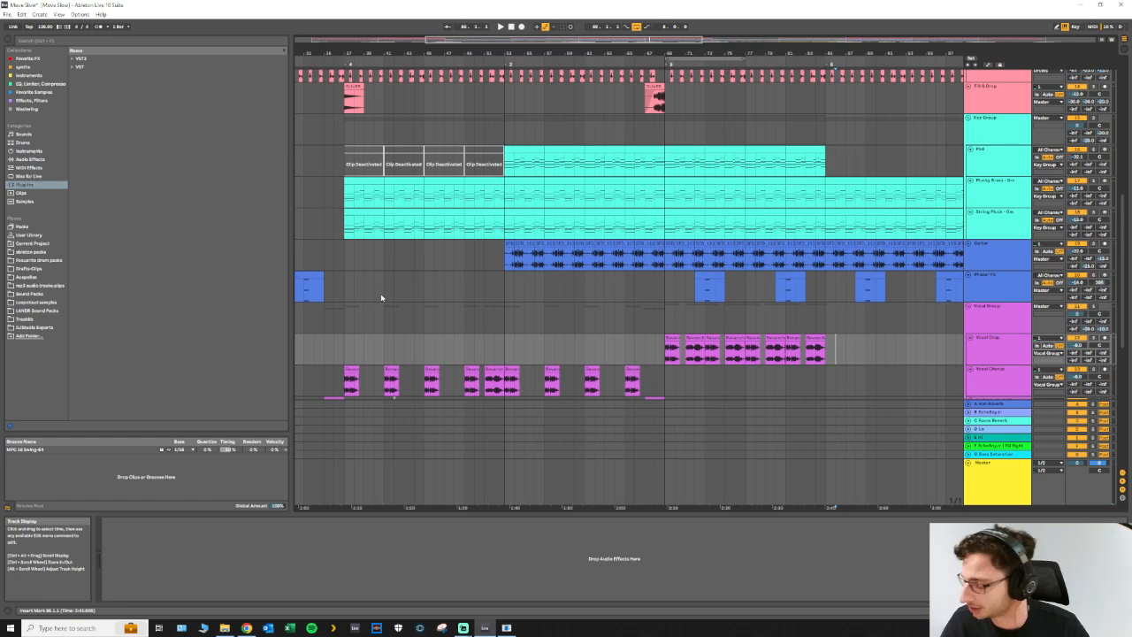
{"action": "scroll", "coordinate": [425, 313], "scroll_direction": "up", "scroll_amount": 1}
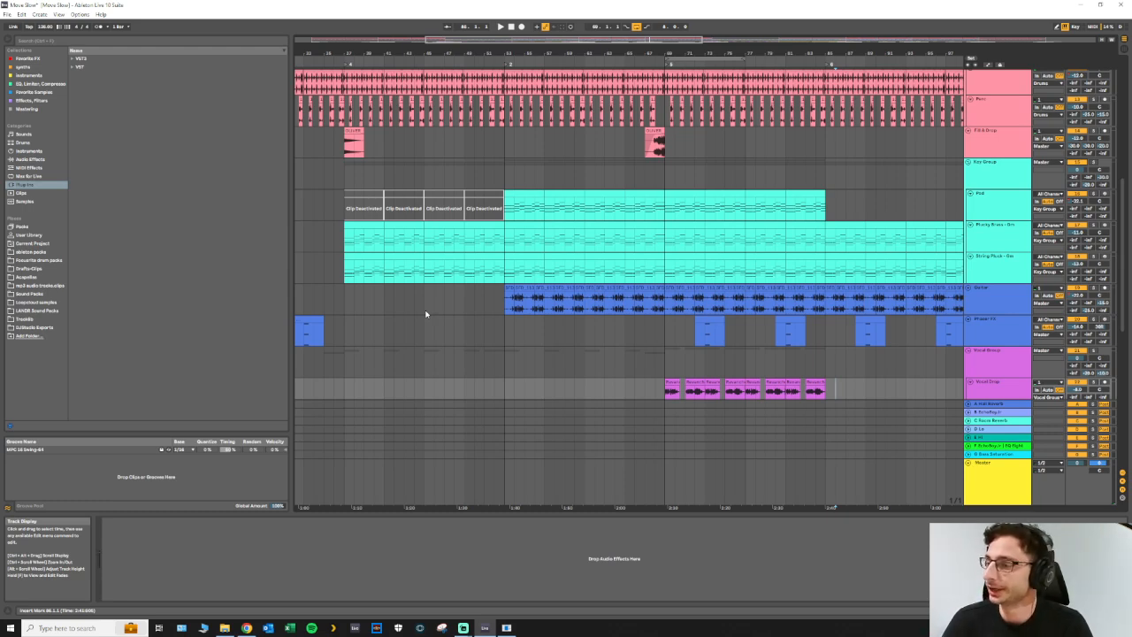
{"action": "left_click", "coordinate": [1095, 226]}
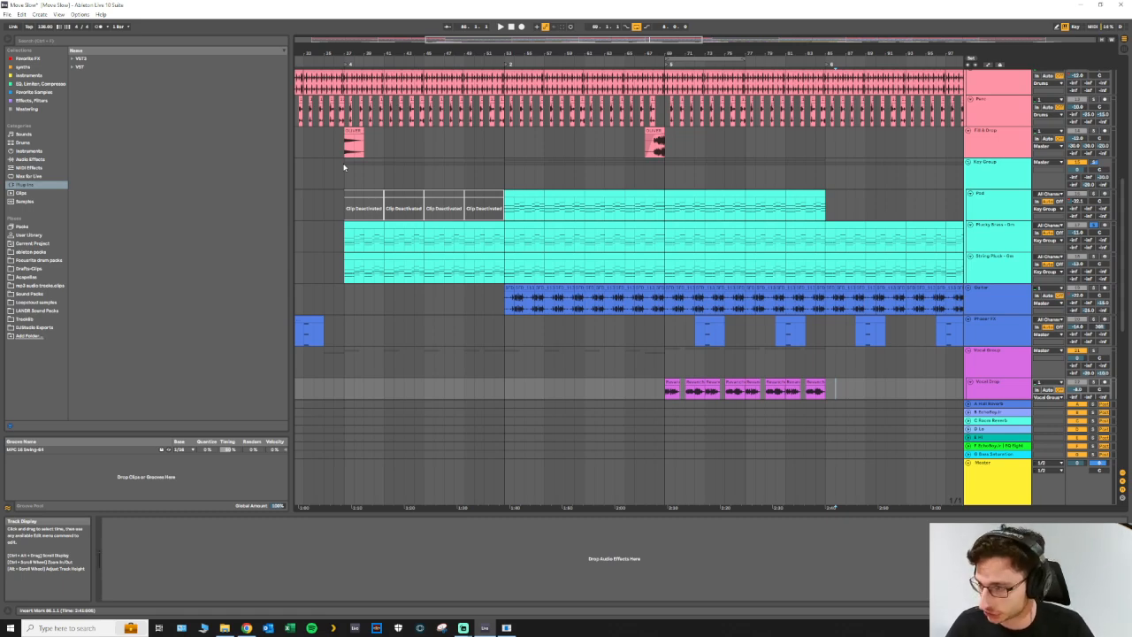
{"action": "double_click", "coordinate": [361, 235]}
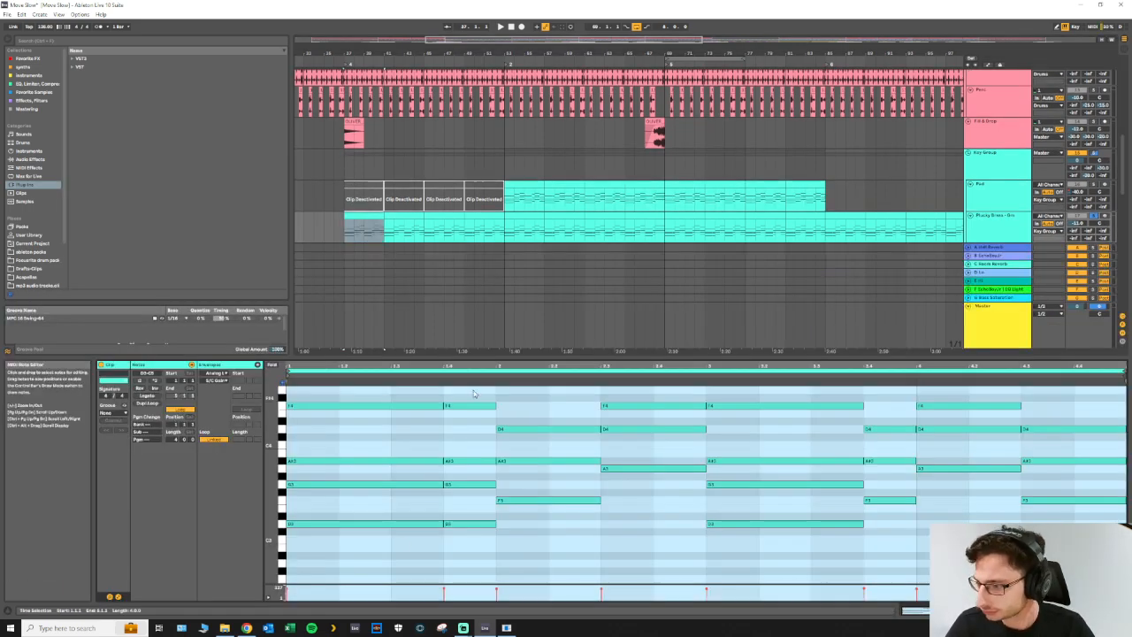
{"action": "left_click", "coordinate": [272, 364]}
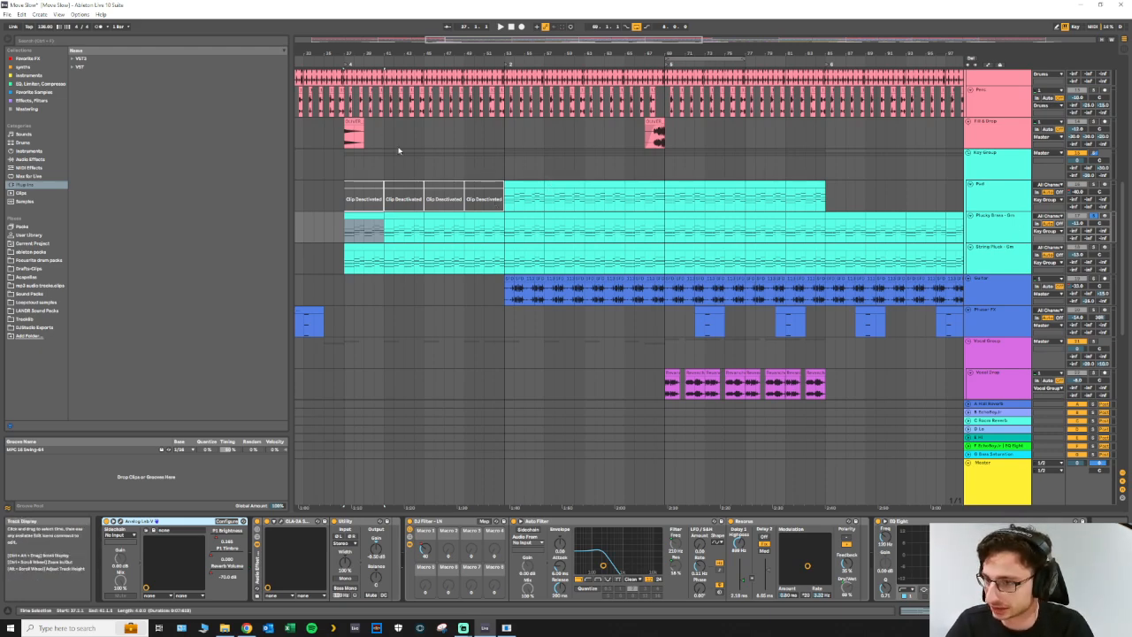
Step: Play the soloed Plucky Brass track from bar 37 and again from around bar 41
{"action": "left_click", "coordinate": [500, 26]}
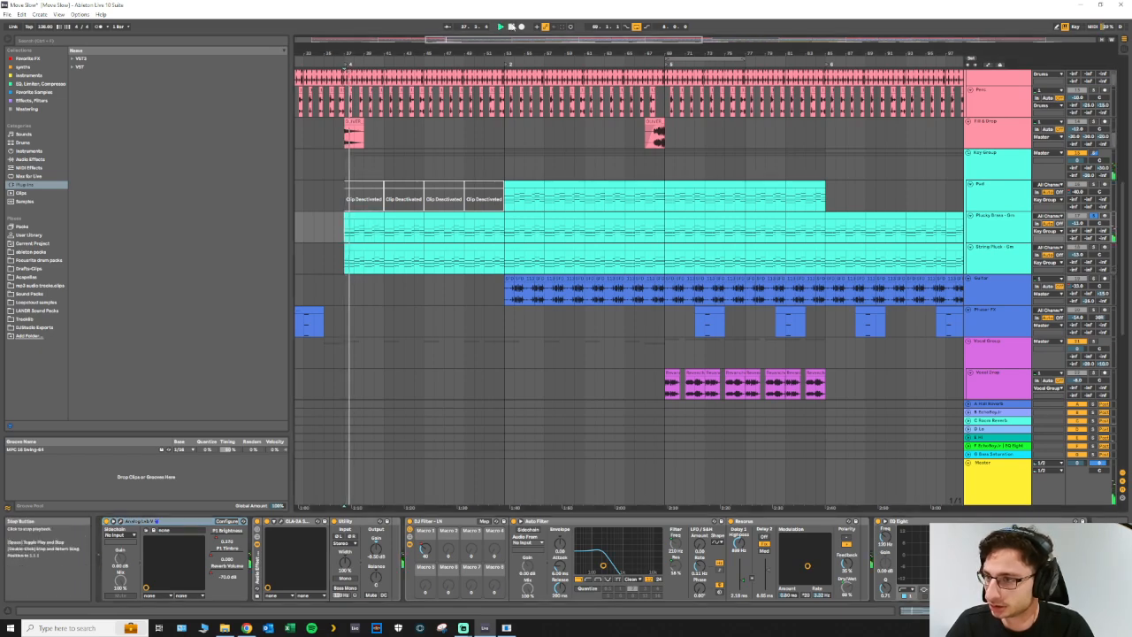
{"action": "left_click", "coordinate": [511, 26]}
{"action": "left_click", "coordinate": [521, 228]}
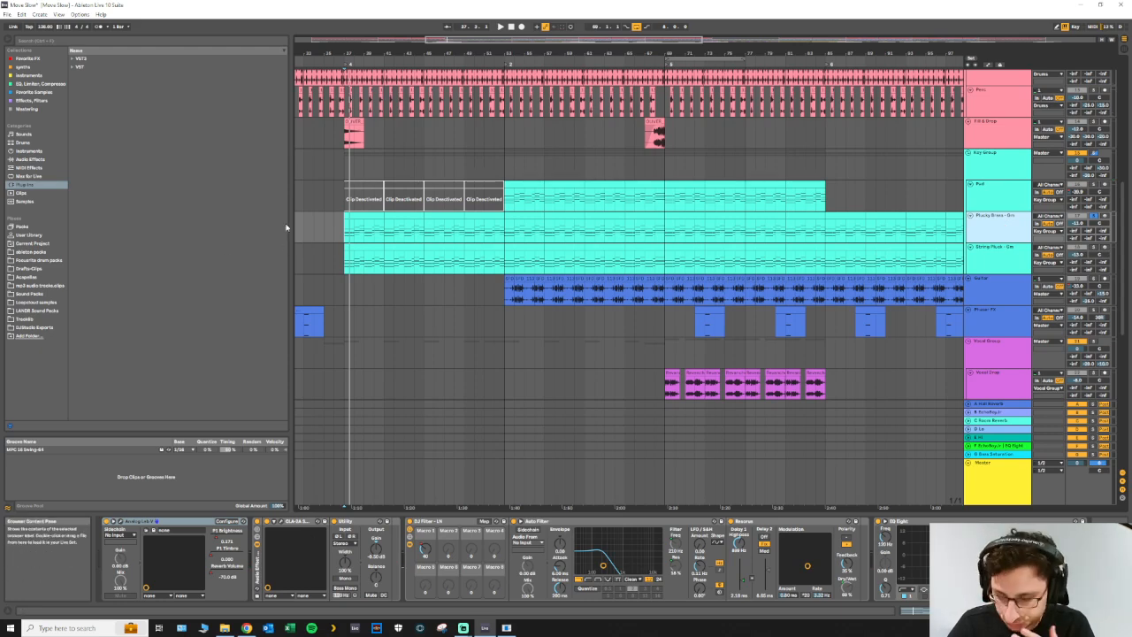
{"action": "left_click", "coordinate": [390, 59]}
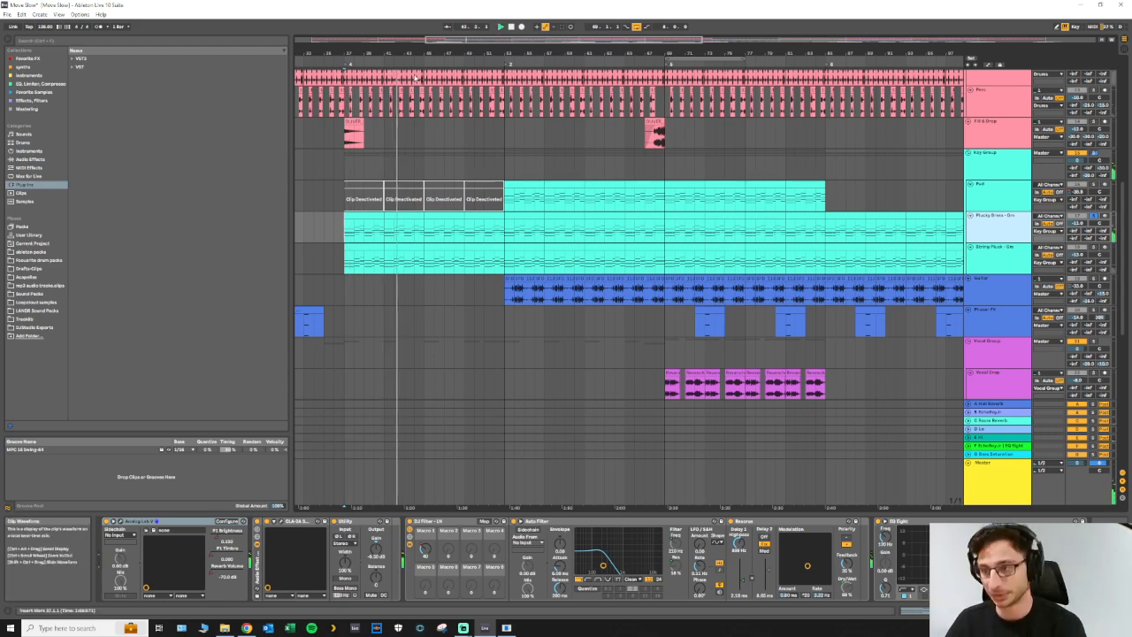
{"action": "left_click", "coordinate": [511, 26]}
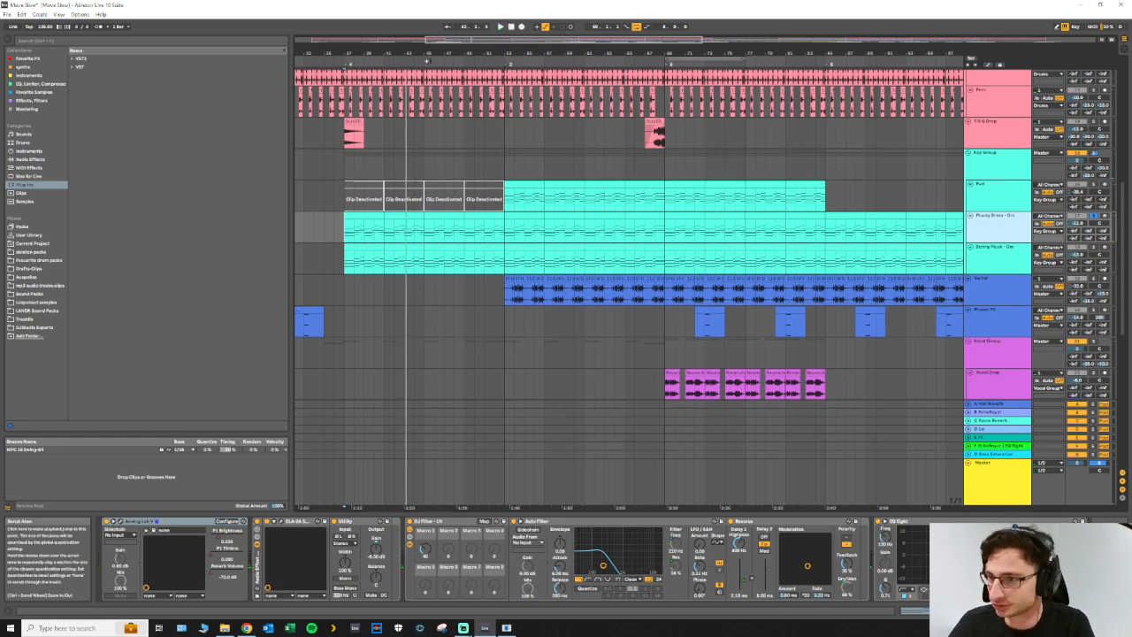
Step: Play the soloed Plucky Brass from around bars 45, 57 and 65 into the drop to follow its Auto Filter sweep
{"action": "left_click", "coordinate": [427, 61]}
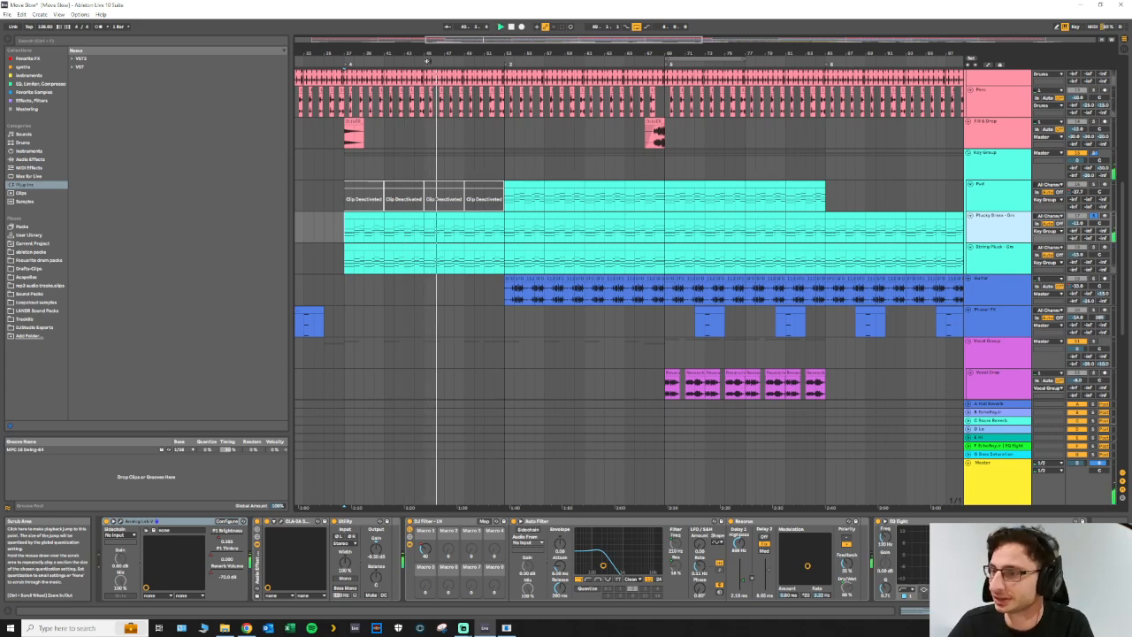
{"action": "left_click", "coordinate": [539, 64]}
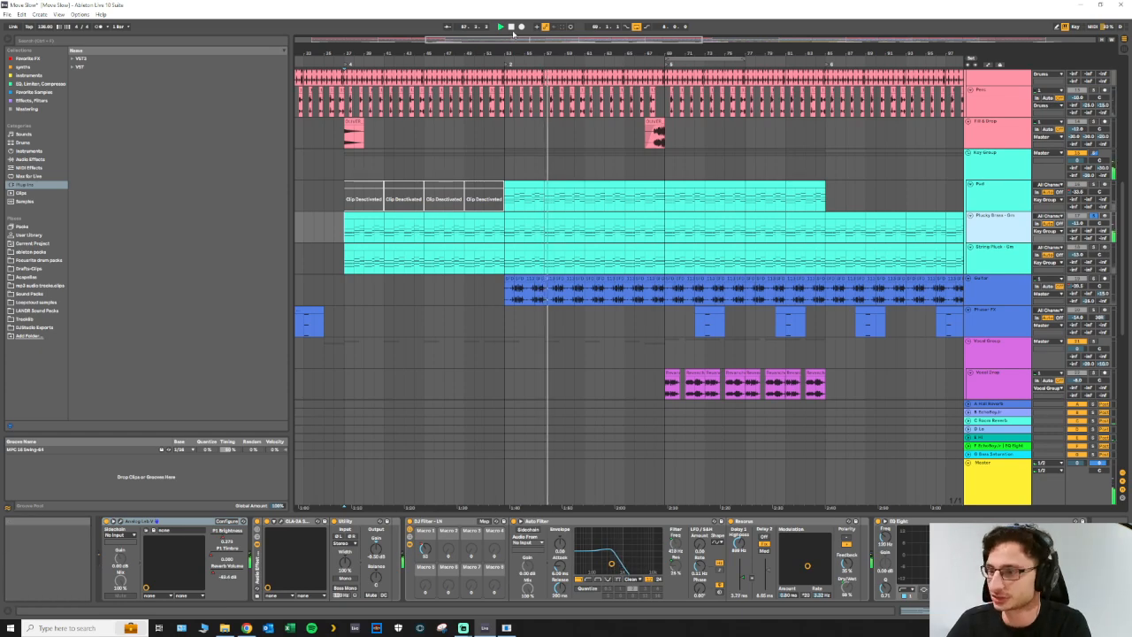
{"action": "left_click", "coordinate": [627, 64]}
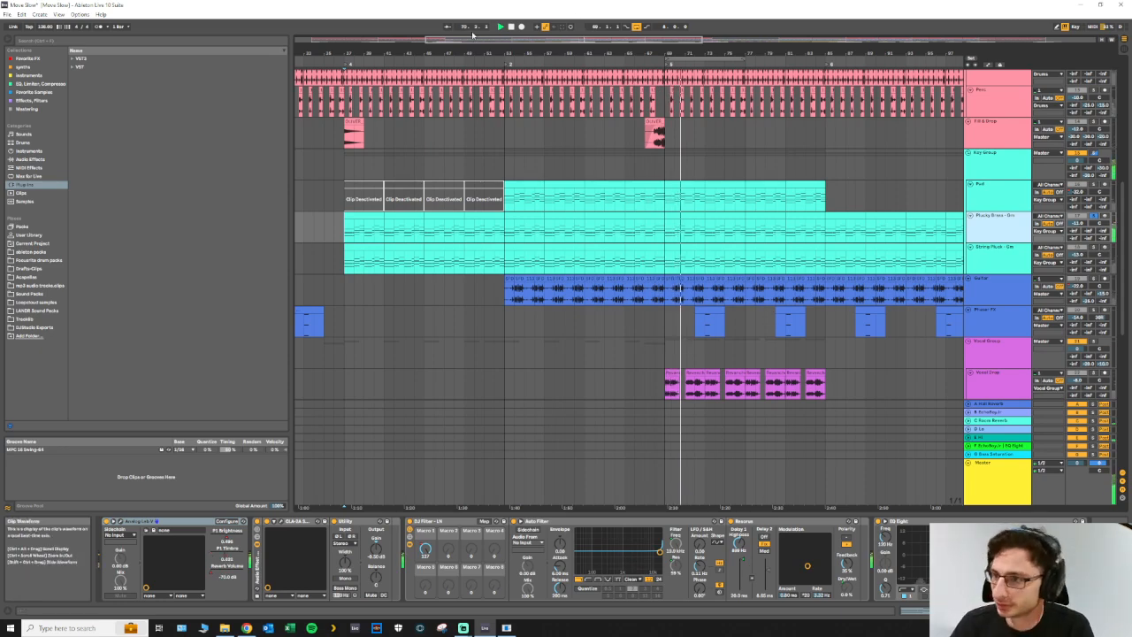
{"action": "left_click", "coordinate": [511, 26]}
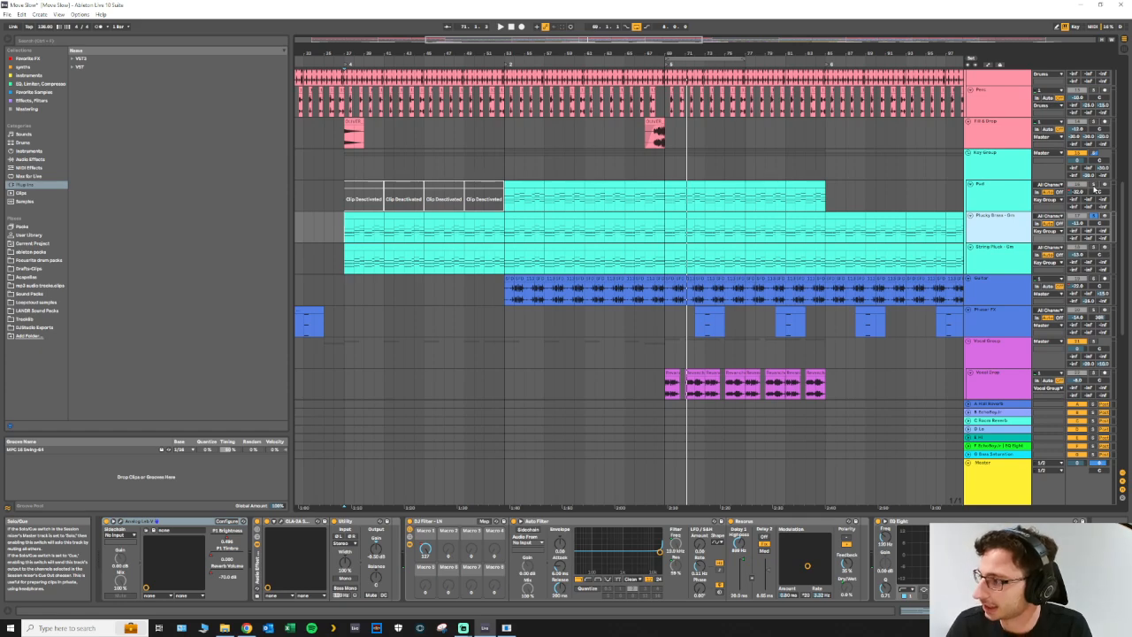
Step: Swap the solo from Plucky Brass to String Pluck, widen it to the whole Key Group, and play from bar 69
{"action": "left_click", "coordinate": [1014, 260]}
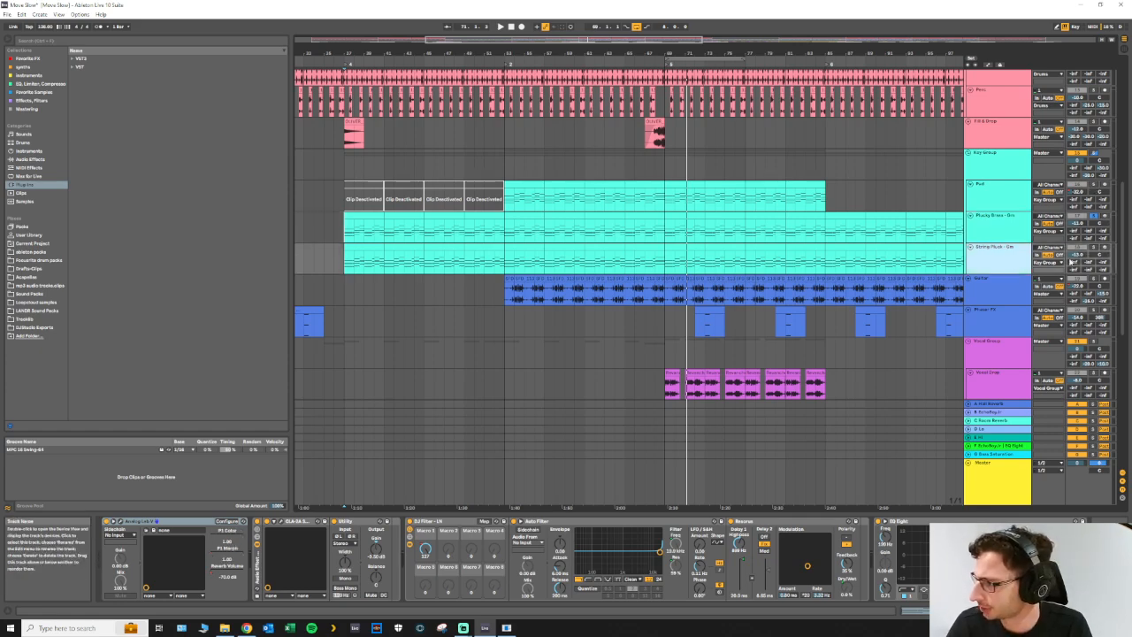
{"action": "left_click", "coordinate": [1095, 218]}
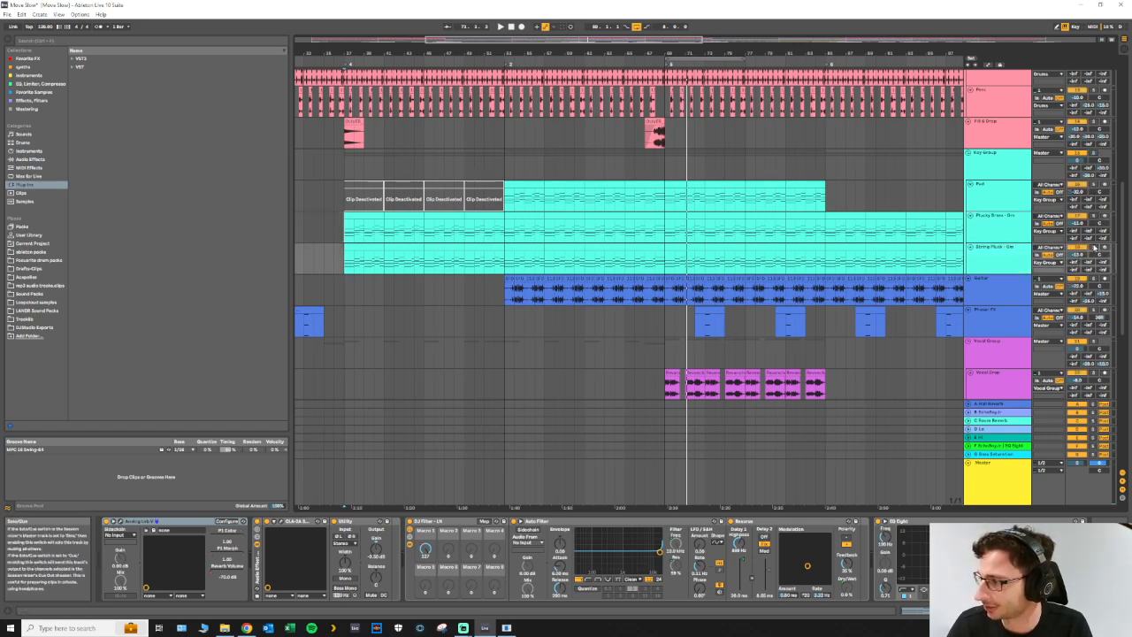
{"action": "left_click", "coordinate": [1094, 250]}
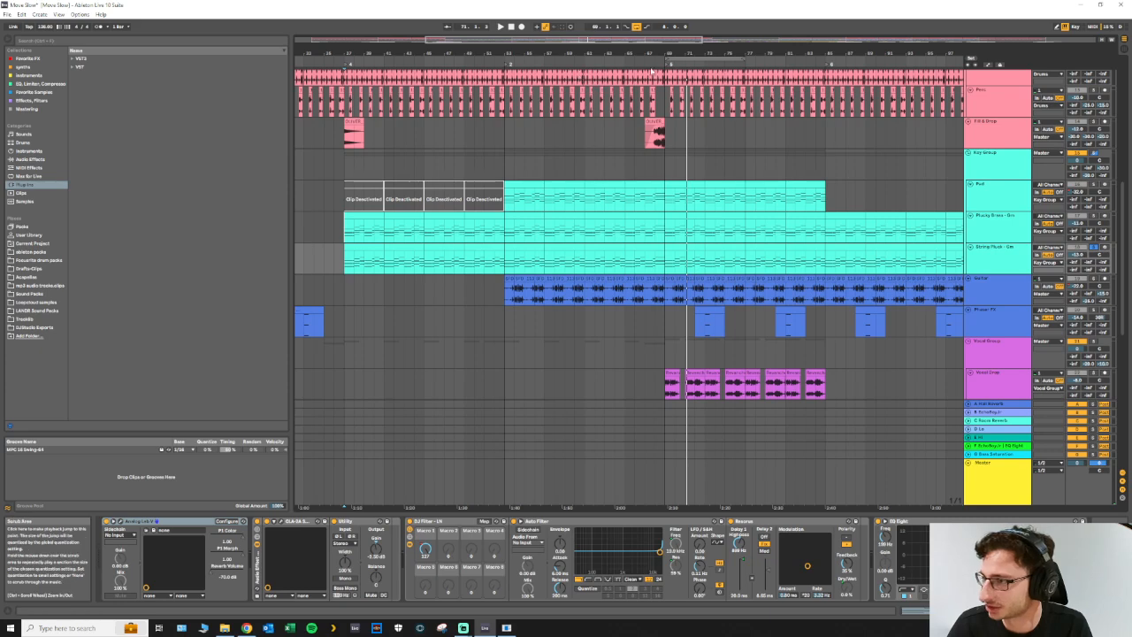
{"action": "key", "text": "space"}
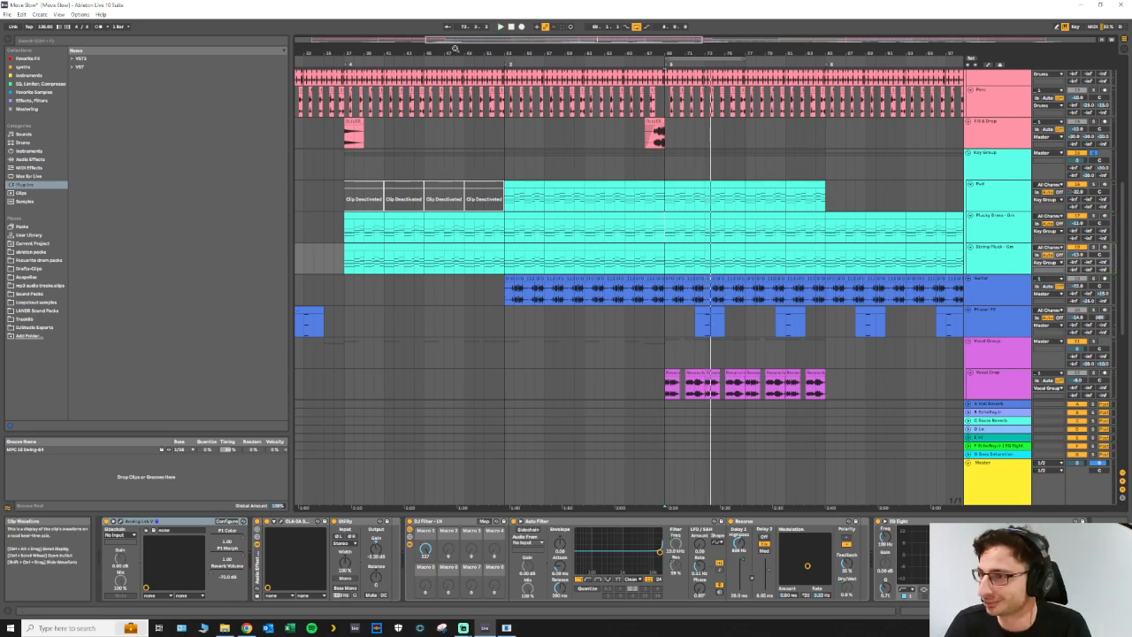
Step: Solo the Guitar track and the Vocal Group together with the Key Group and play them from bar 69
{"action": "scroll", "coordinate": [506, 301], "scroll_direction": "down", "scroll_amount": 4}
{"action": "left_click", "coordinate": [560, 350]}
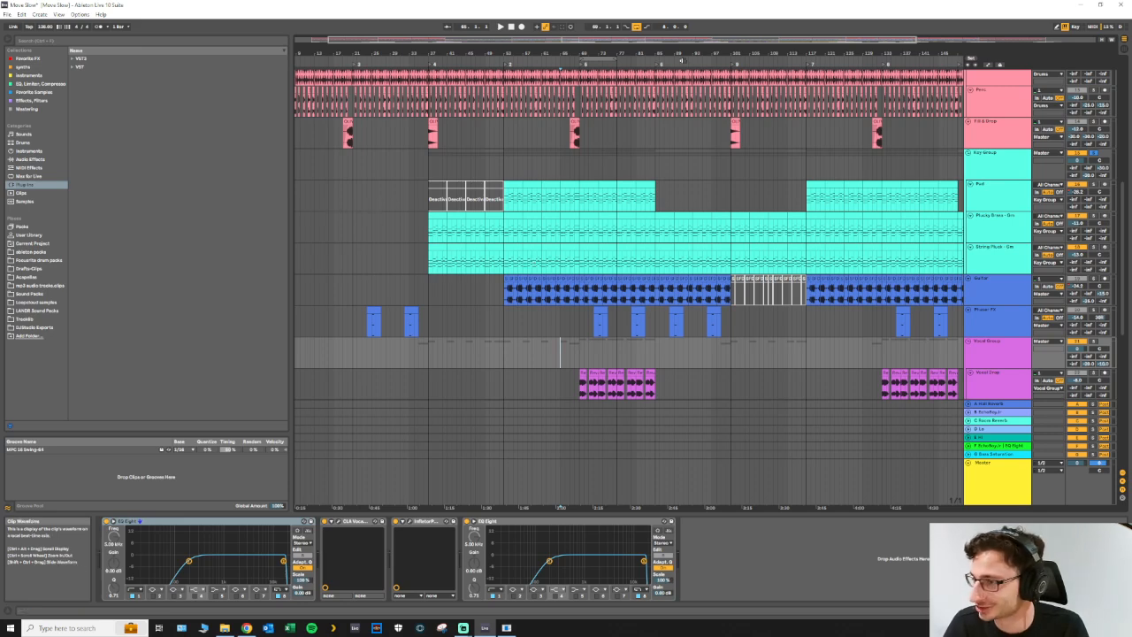
{"action": "left_click_drag", "start_coordinate": [558, 40], "coordinate": [556, 36]}
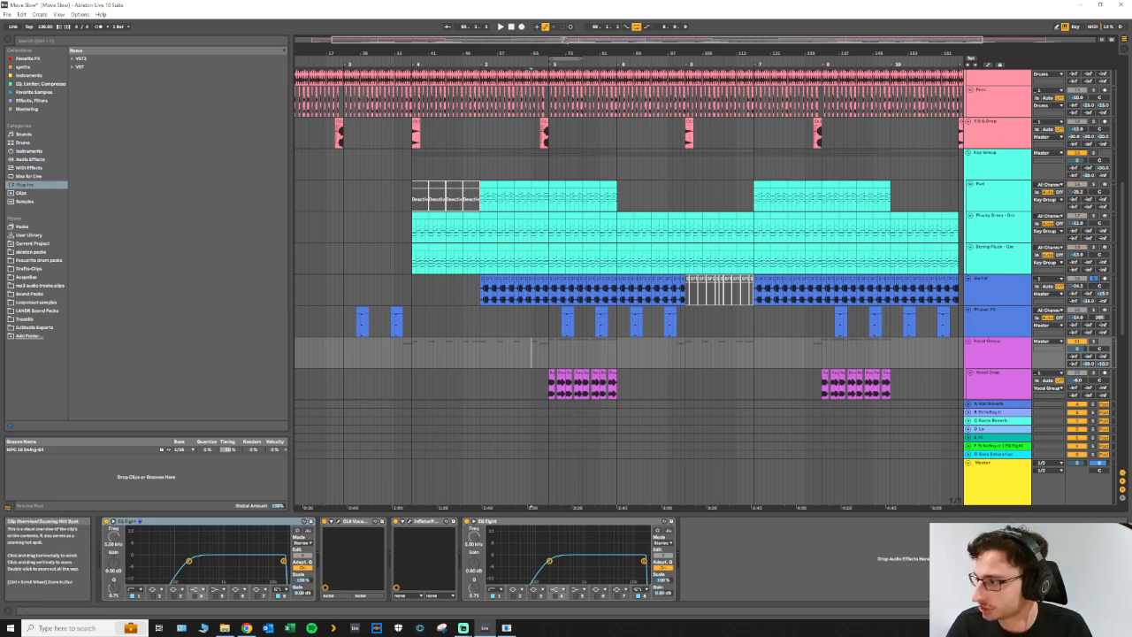
{"action": "left_click_drag", "start_coordinate": [564, 40], "coordinate": [523, 64]}
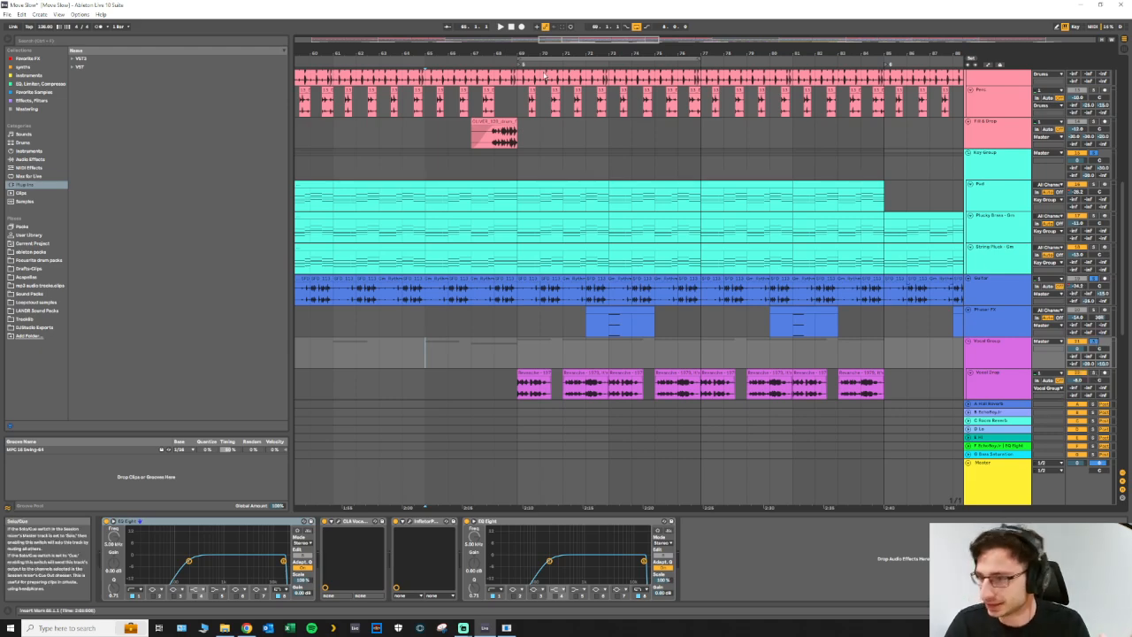
{"action": "left_click", "coordinate": [517, 354]}
{"action": "key", "text": "space"}
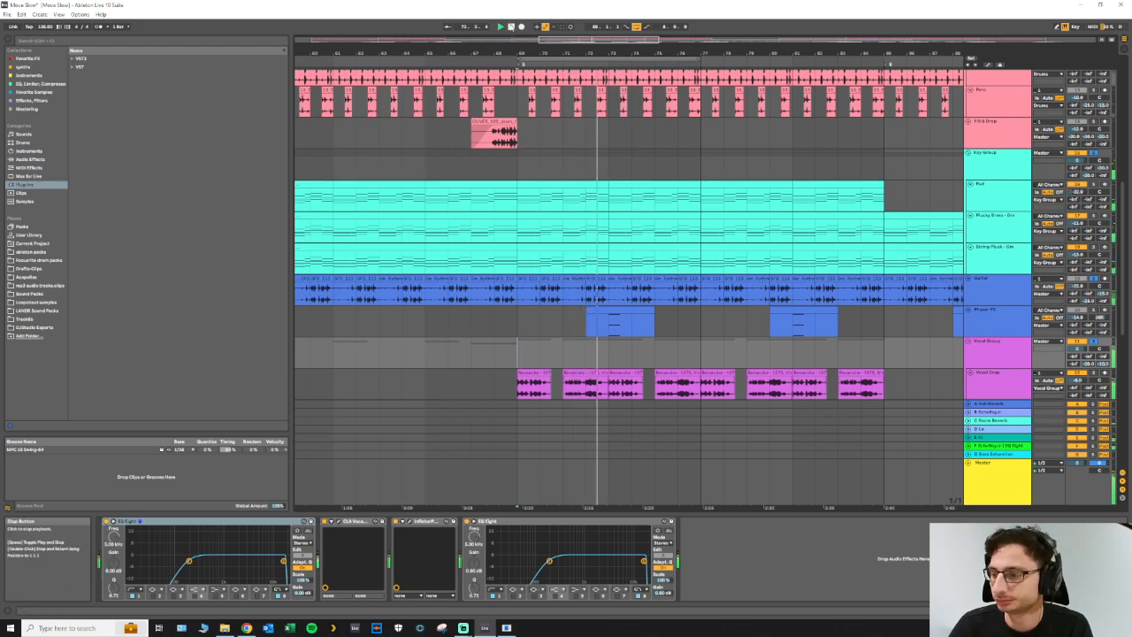
{"action": "left_click", "coordinate": [510, 27]}
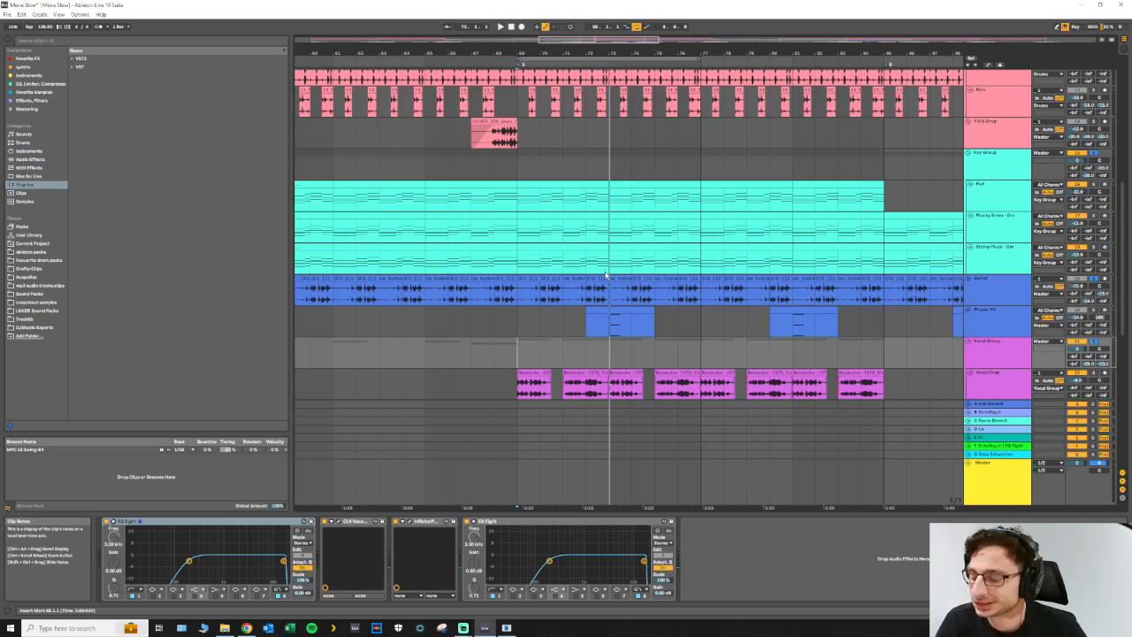
Step: Select the two bars of Guitar clips from bar 70 and turn off all solos
{"action": "left_click", "coordinate": [526, 277]}
{"action": "left_click", "coordinate": [552, 277]}
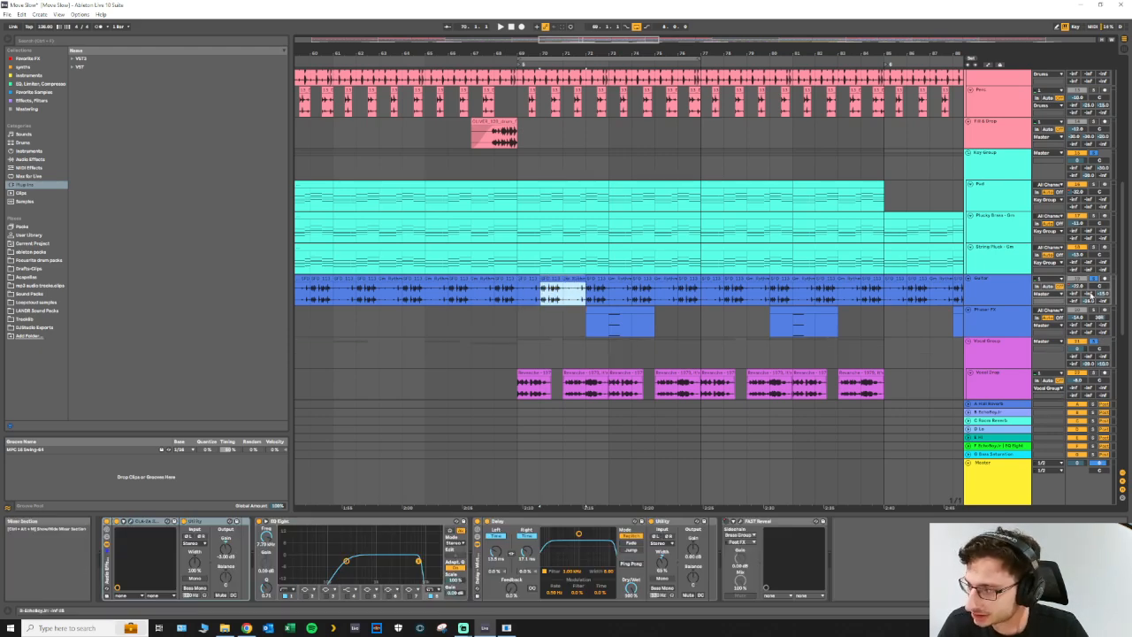
{"action": "left_click", "coordinate": [1092, 280]}
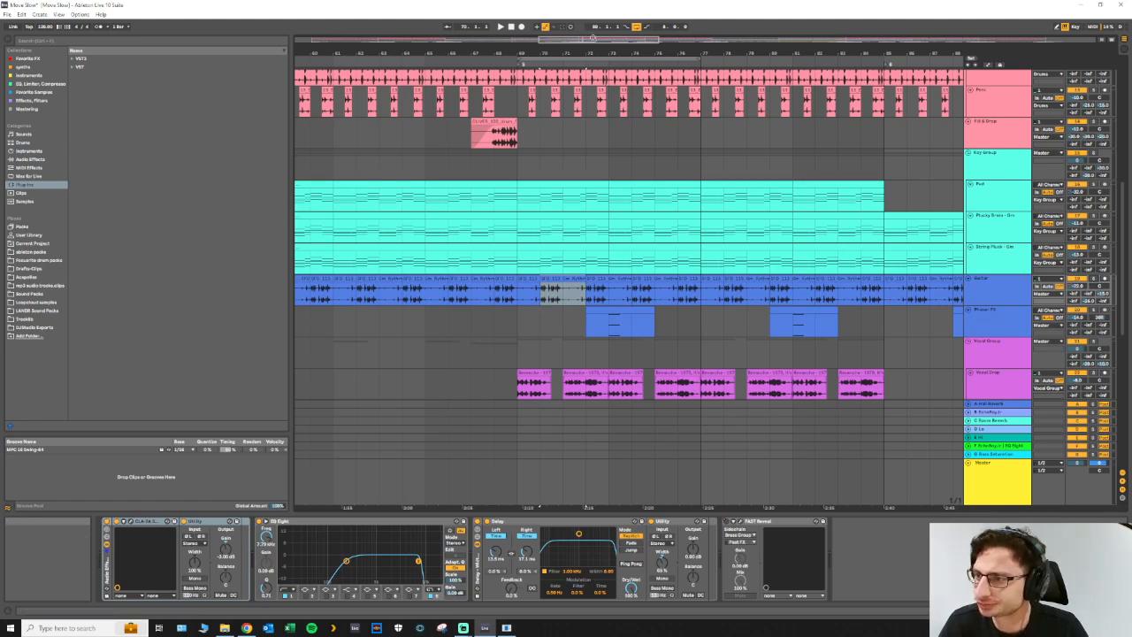
Step: Play the drop from bar 69 with every track audible
{"action": "left_click_drag", "start_coordinate": [614, 39], "coordinate": [614, 9]}
{"action": "scroll", "coordinate": [648, 301], "scroll_direction": "down", "scroll_amount": 3}
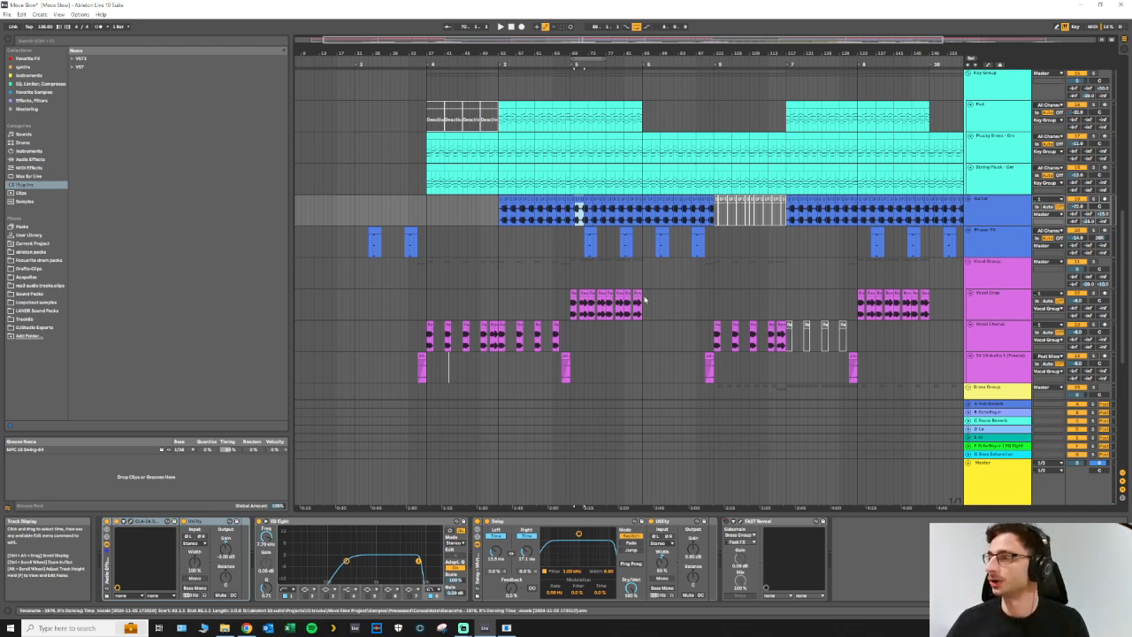
{"action": "left_click", "coordinate": [579, 71]}
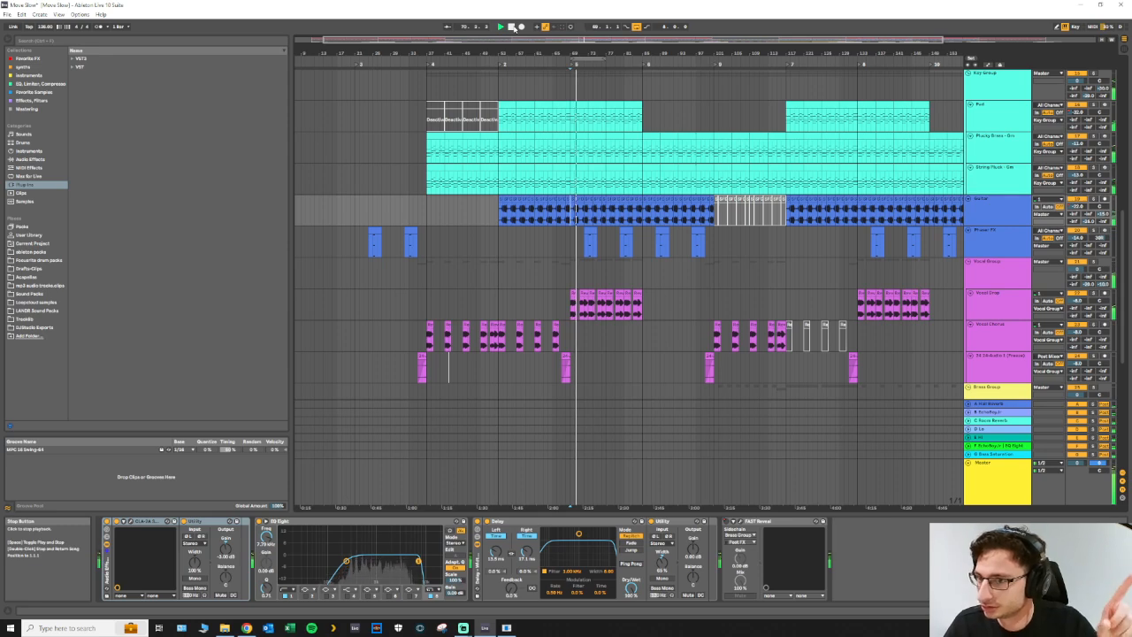
{"action": "left_click", "coordinate": [511, 27]}
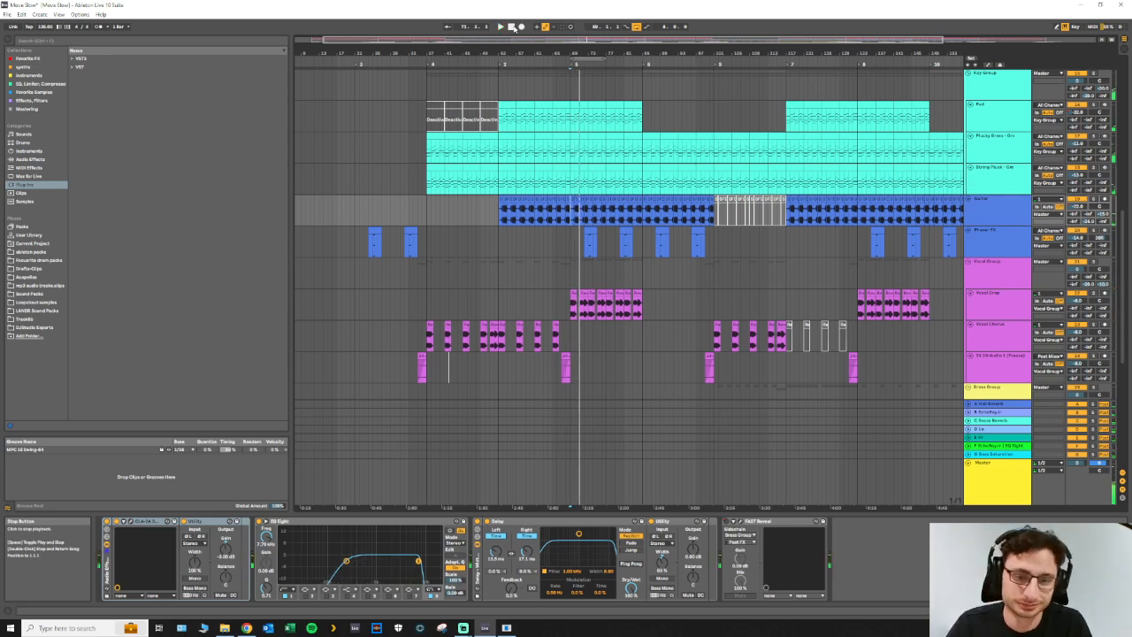
Step: Examine how the Brass, String Rise, Guitar and vocal clips are arranged in the second half from bar 101
{"action": "scroll", "coordinate": [782, 316], "scroll_direction": "down", "scroll_amount": 3}
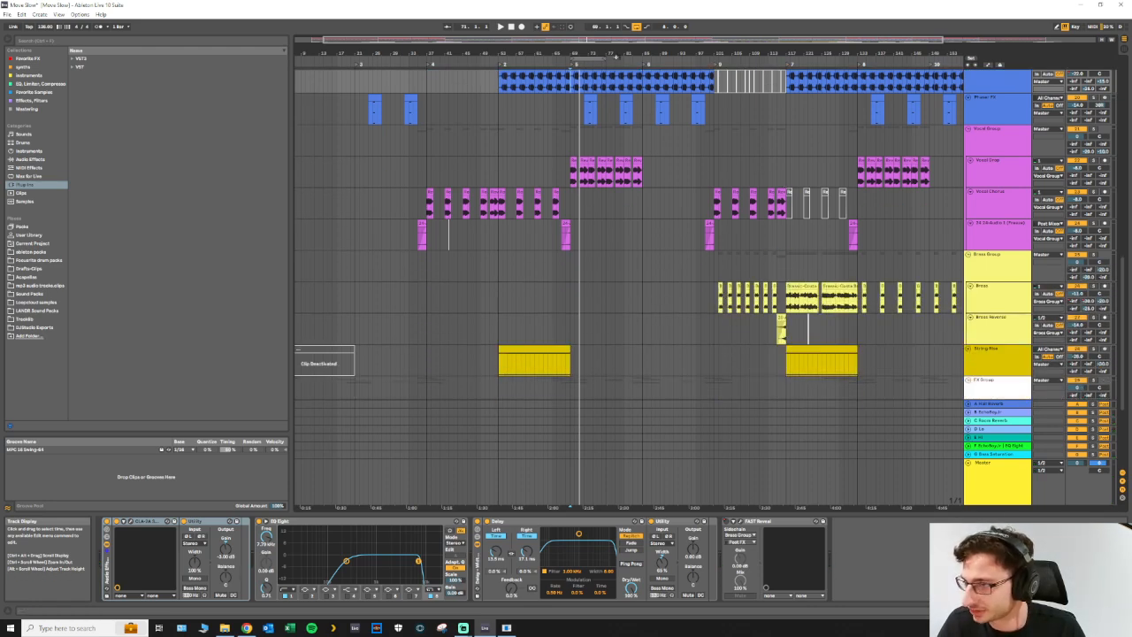
{"action": "left_click_drag", "start_coordinate": [763, 40], "coordinate": [926, 71]}
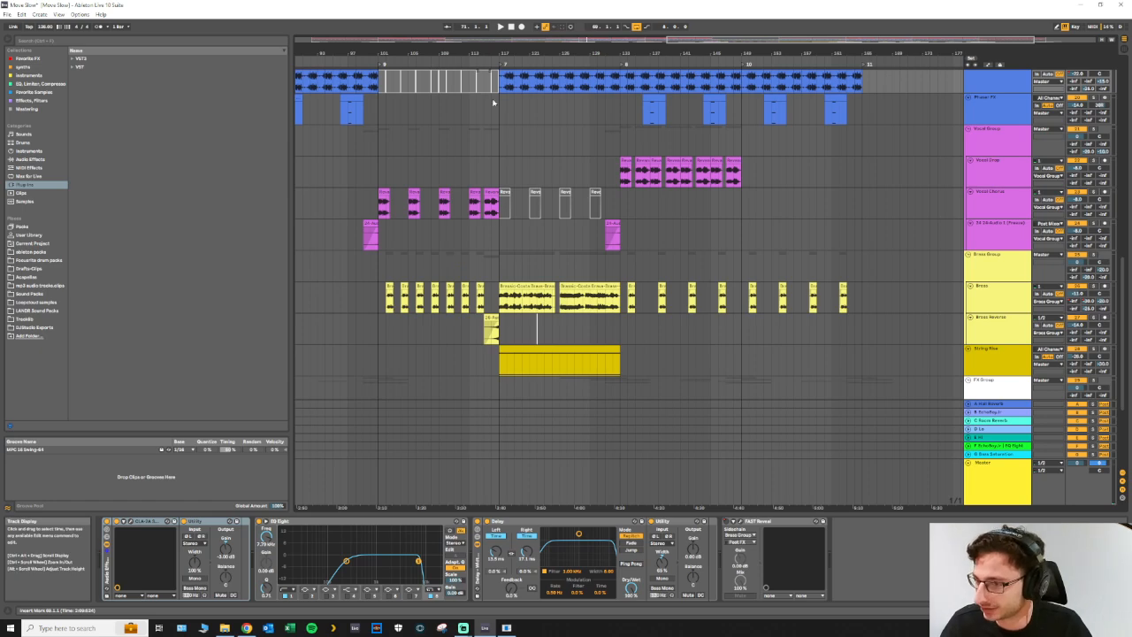
{"action": "scroll", "coordinate": [498, 247], "scroll_direction": "up", "scroll_amount": 3}
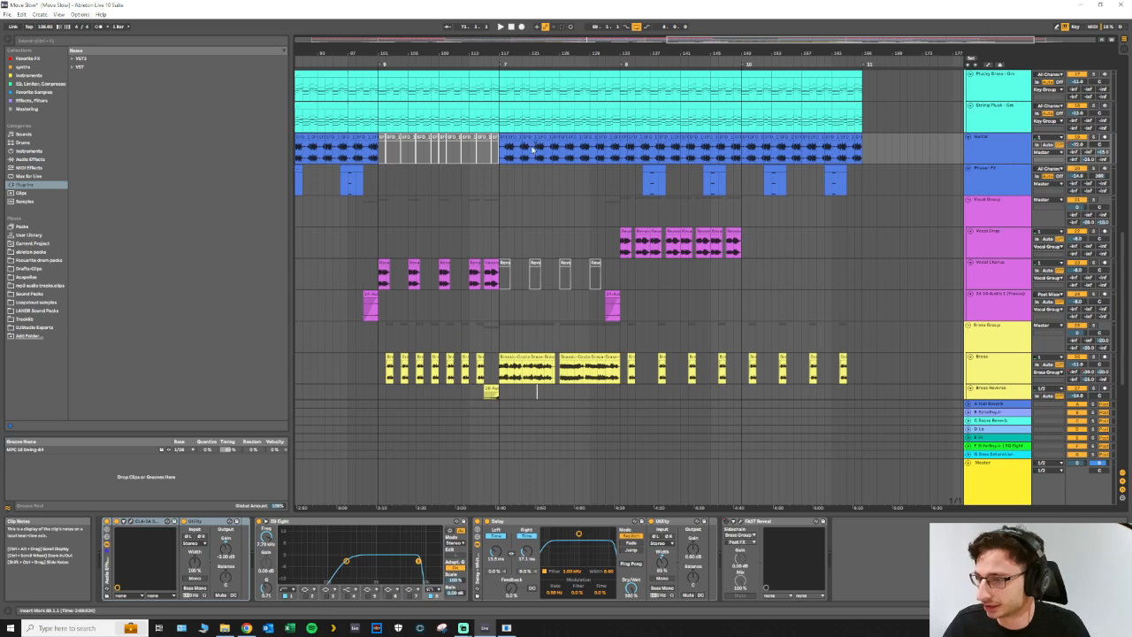
{"action": "scroll", "coordinate": [487, 120], "scroll_direction": "up", "scroll_amount": 1}
{"action": "scroll", "coordinate": [566, 247], "scroll_direction": "down", "scroll_amount": 1}
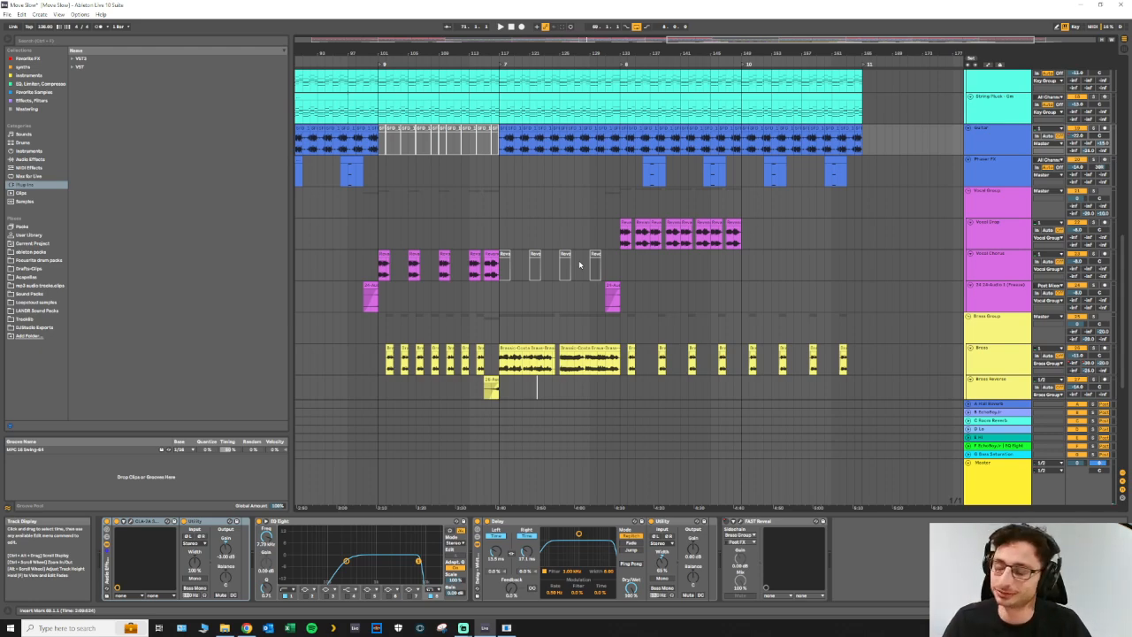
Step: Solo the Brass track and play its short stabs from bar 101
{"action": "scroll", "coordinate": [583, 262], "scroll_direction": "down", "scroll_amount": 2}
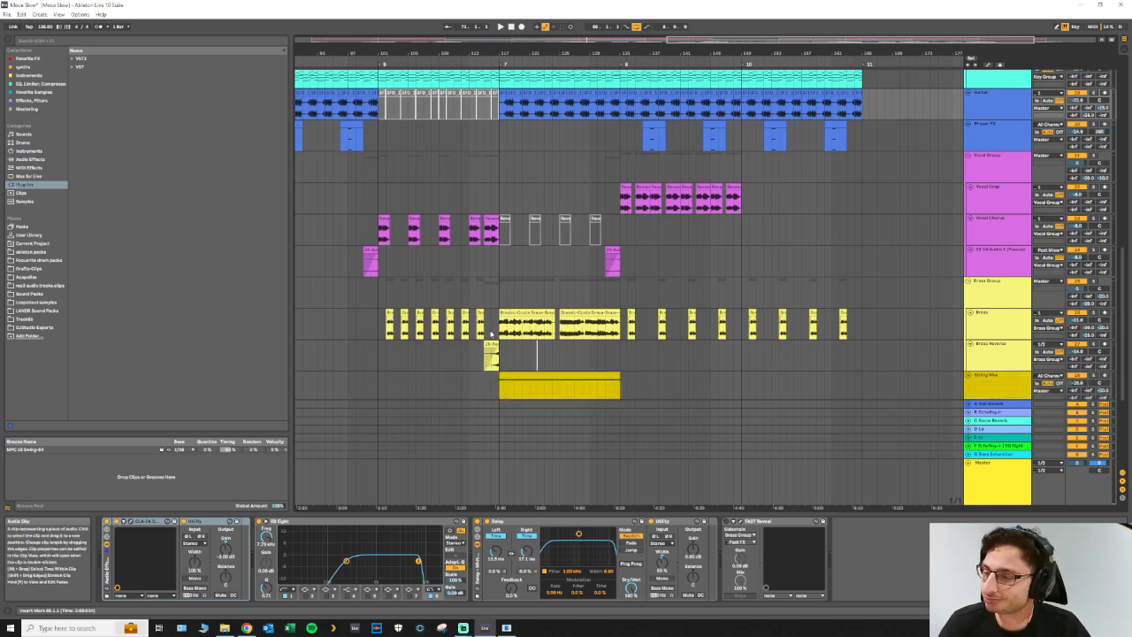
{"action": "left_click", "coordinate": [604, 333]}
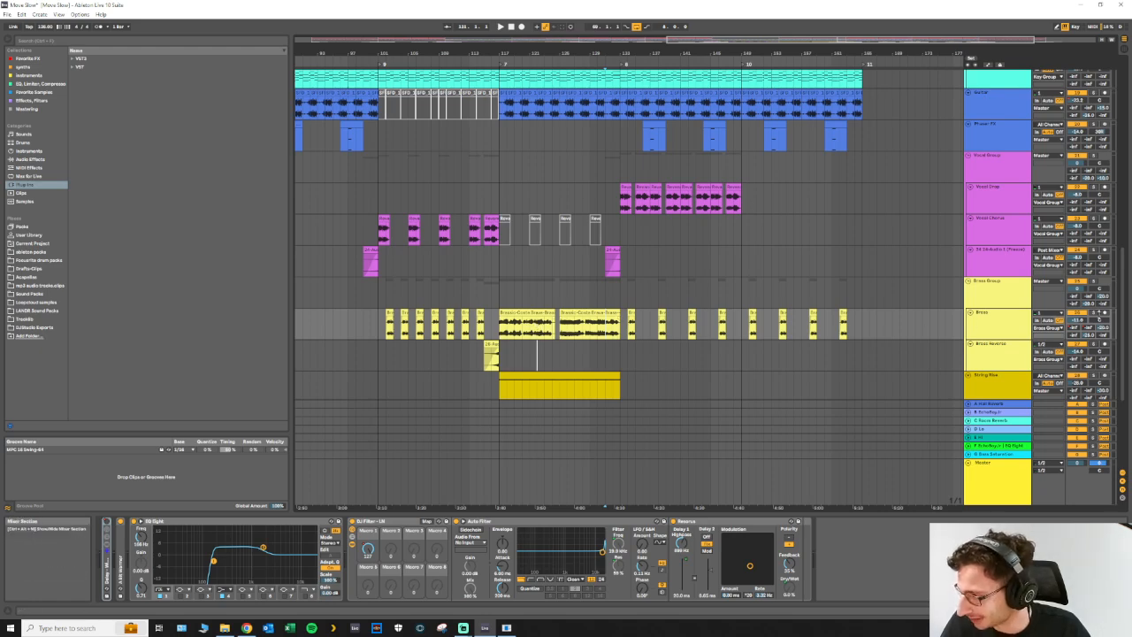
{"action": "left_click", "coordinate": [382, 332]}
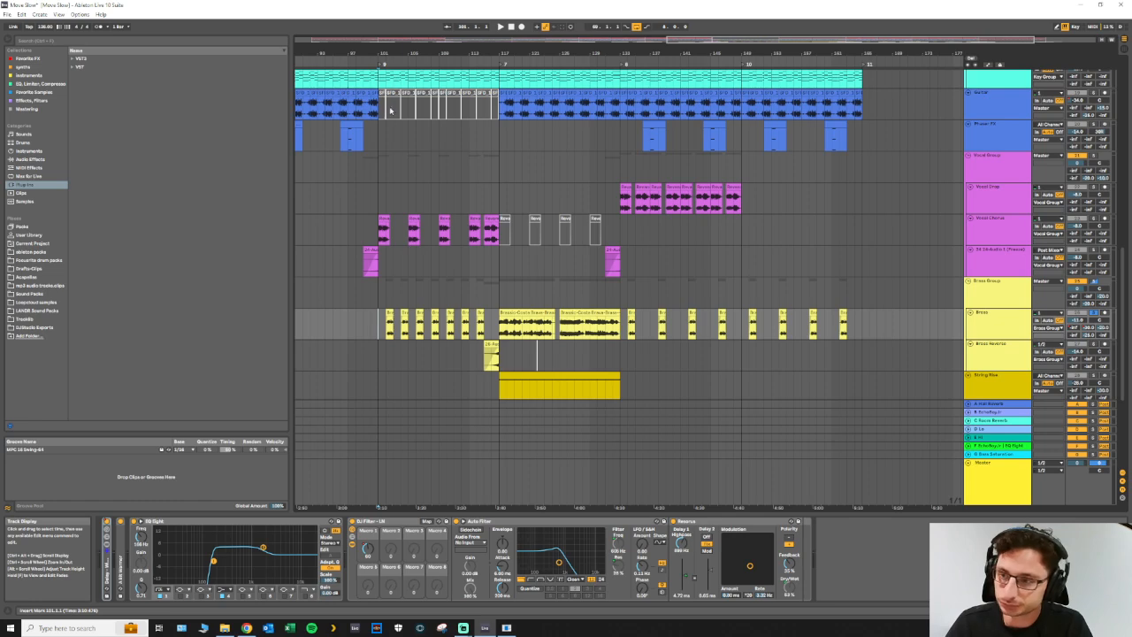
{"action": "left_click", "coordinate": [382, 67]}
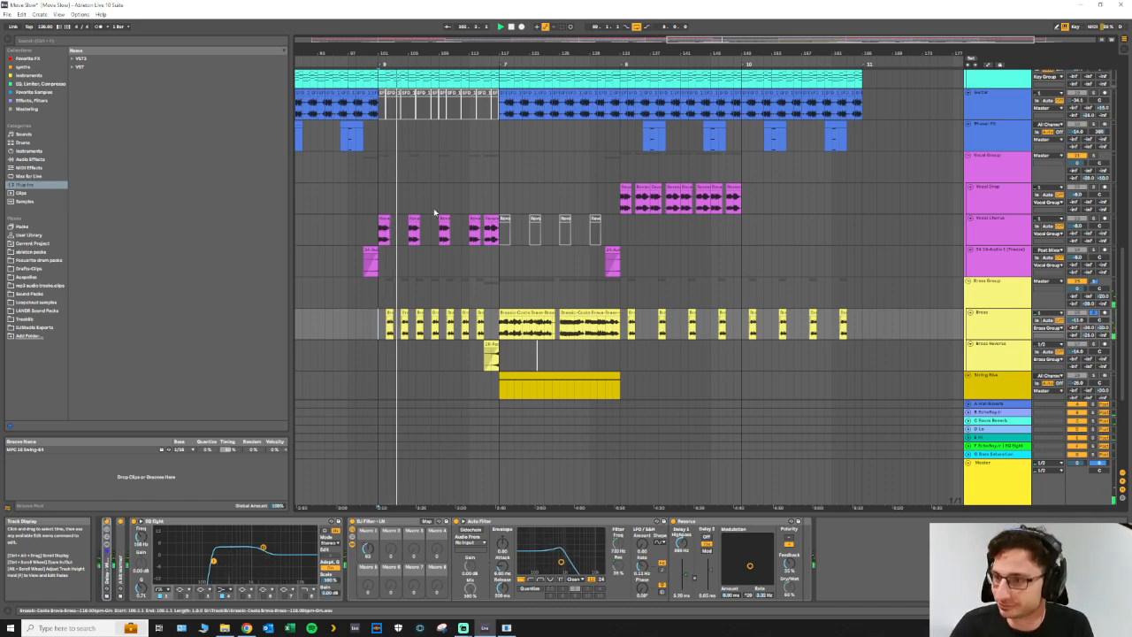
{"action": "key", "text": "space"}
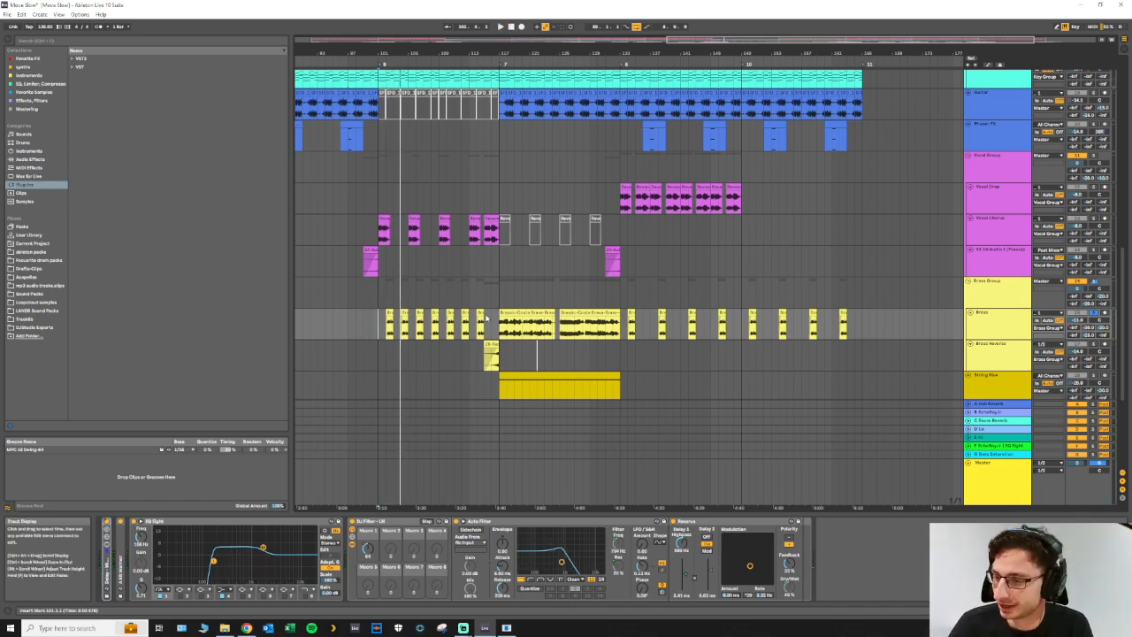
Step: Play the soloed Brass track from bar 115 into the longer clips that start at bar 117
{"action": "left_click", "coordinate": [485, 324]}
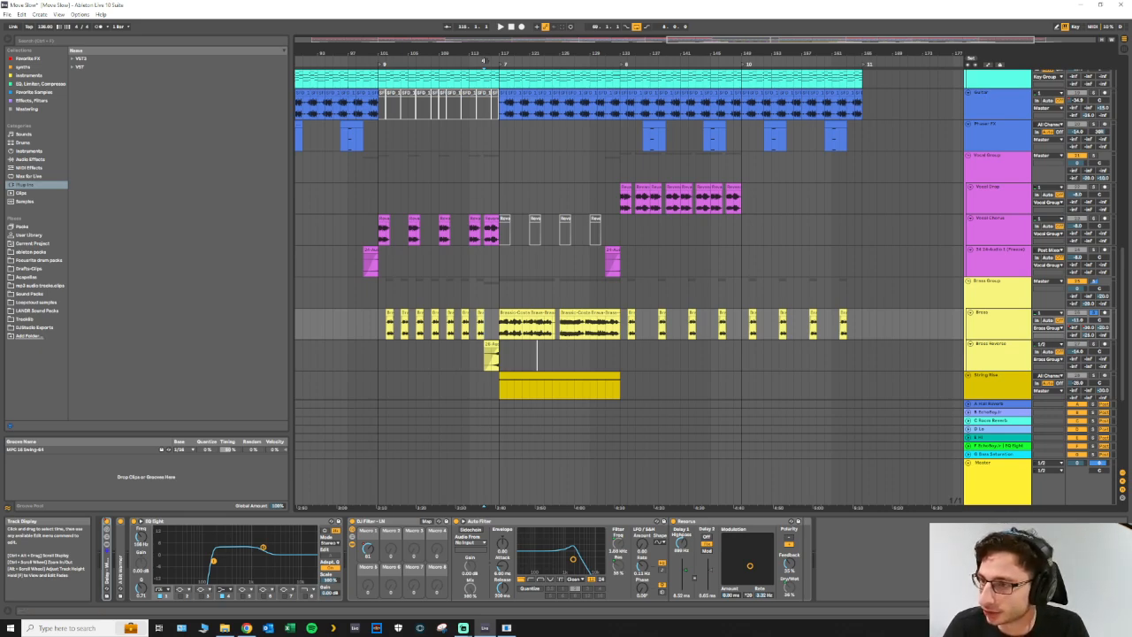
{"action": "key", "text": "space"}
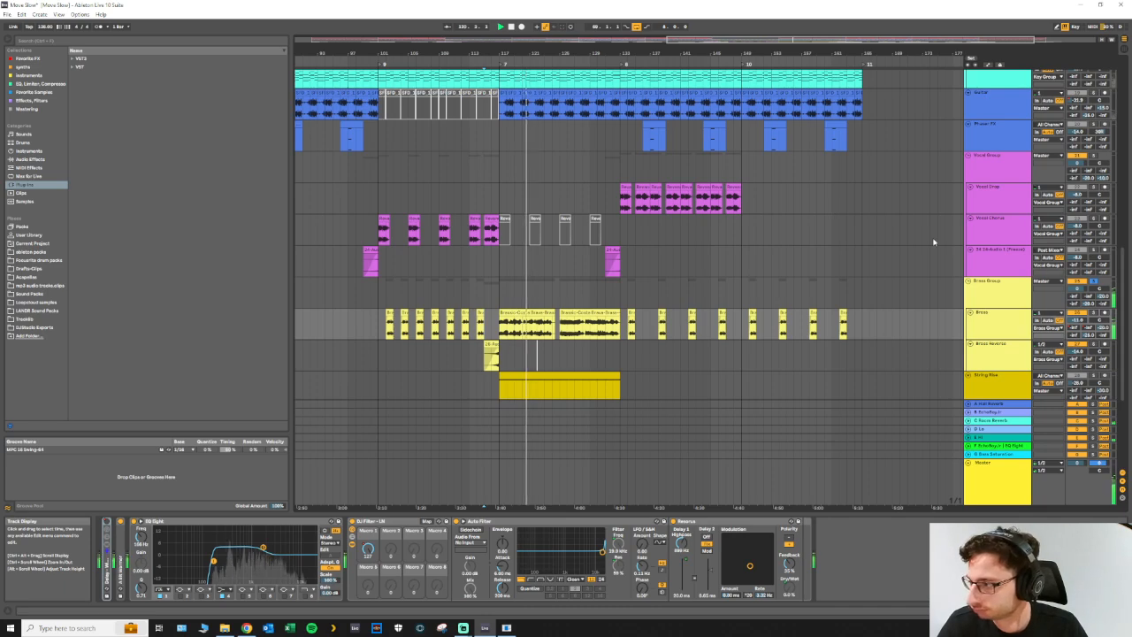
{"action": "left_click", "coordinate": [510, 28]}
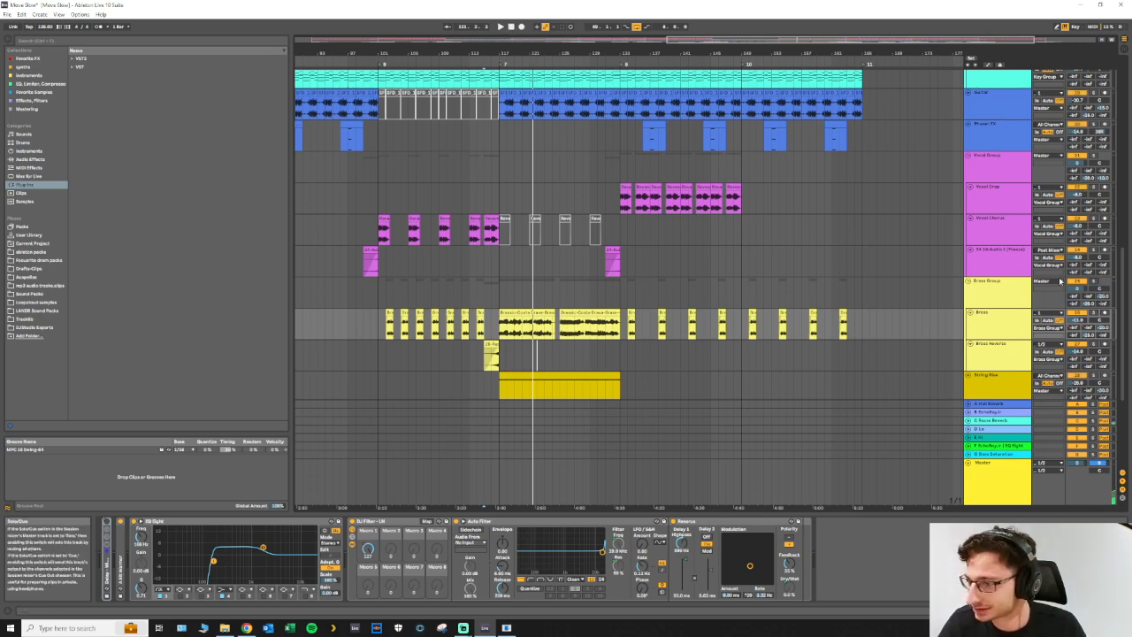
Step: Turn off the Brass solo, play every track from bar 125, and place the insert marker at bar 133
{"action": "left_click", "coordinate": [500, 26]}
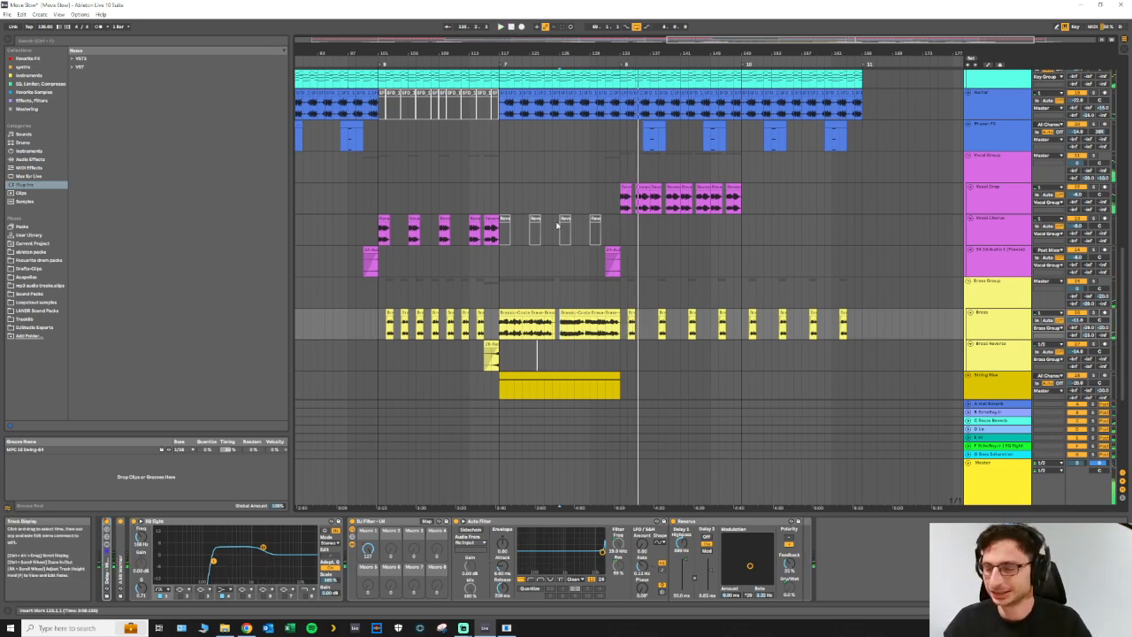
{"action": "left_click", "coordinate": [625, 298]}
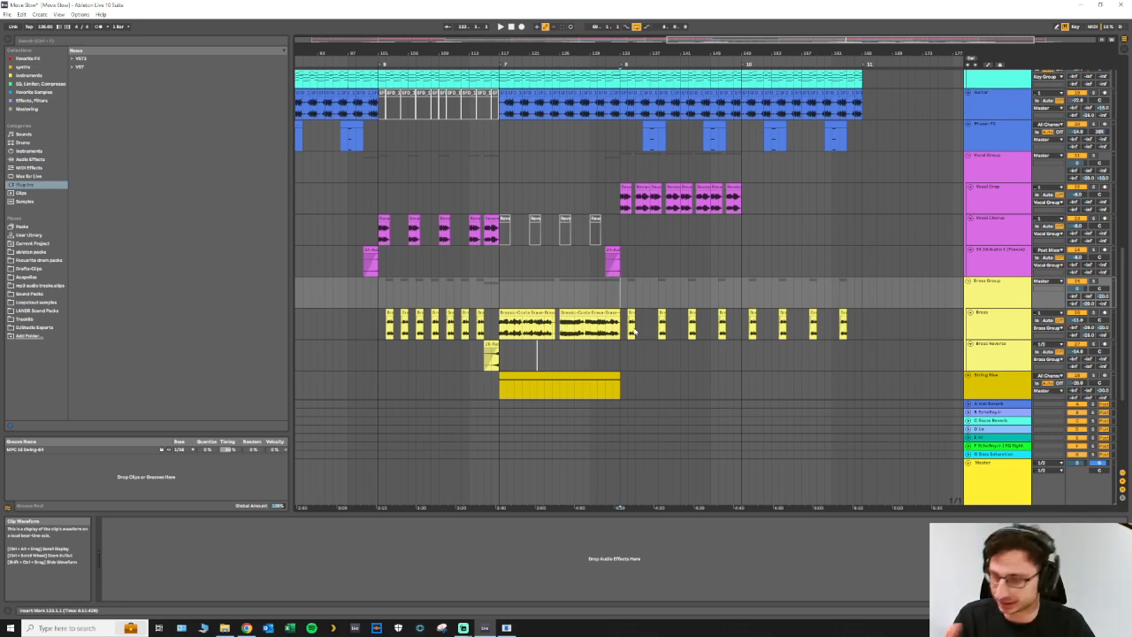
Step: Solo the Phaser FX track and play it from bar 72
{"action": "left_click_drag", "start_coordinate": [723, 39], "coordinate": [654, 11]}
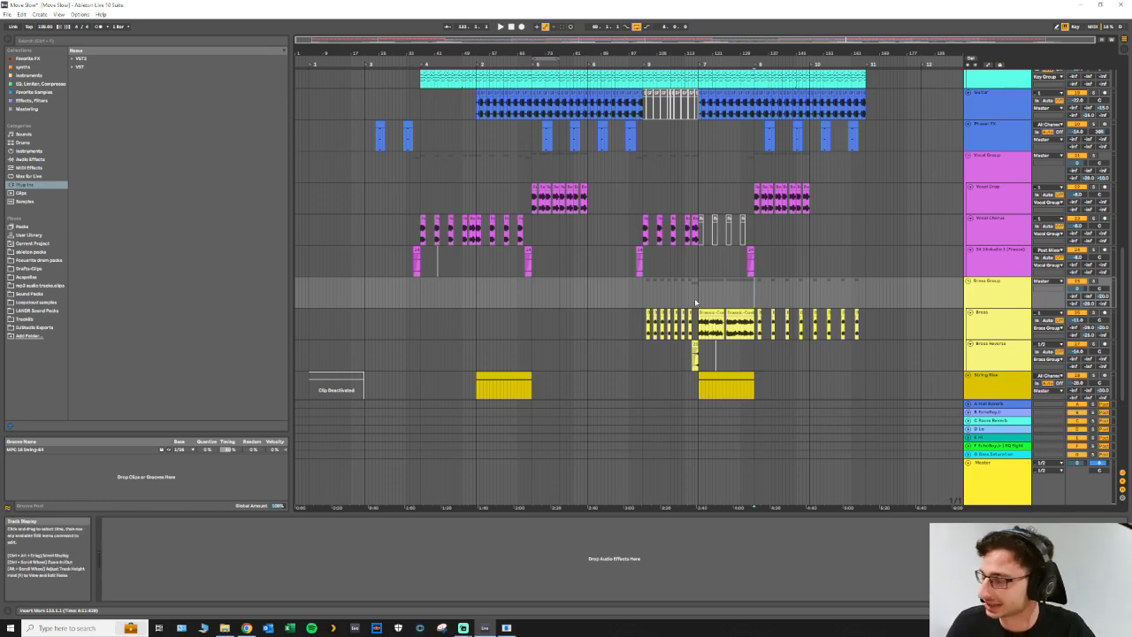
{"action": "scroll", "coordinate": [685, 310], "scroll_direction": "up", "scroll_amount": 2}
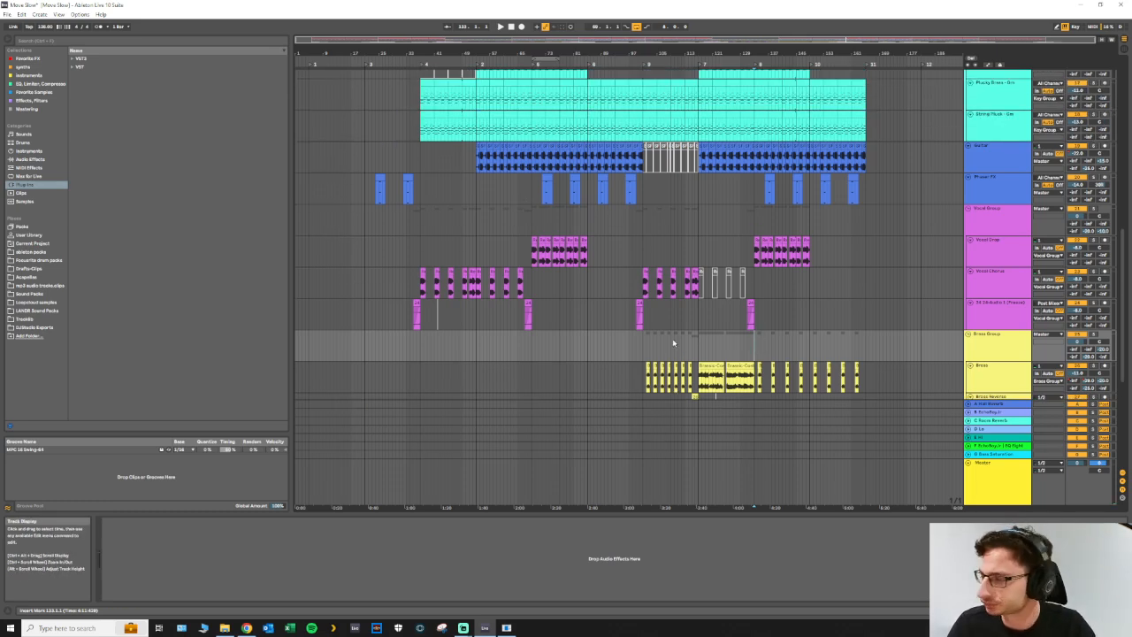
{"action": "scroll", "coordinate": [672, 339], "scroll_direction": "up", "scroll_amount": 2}
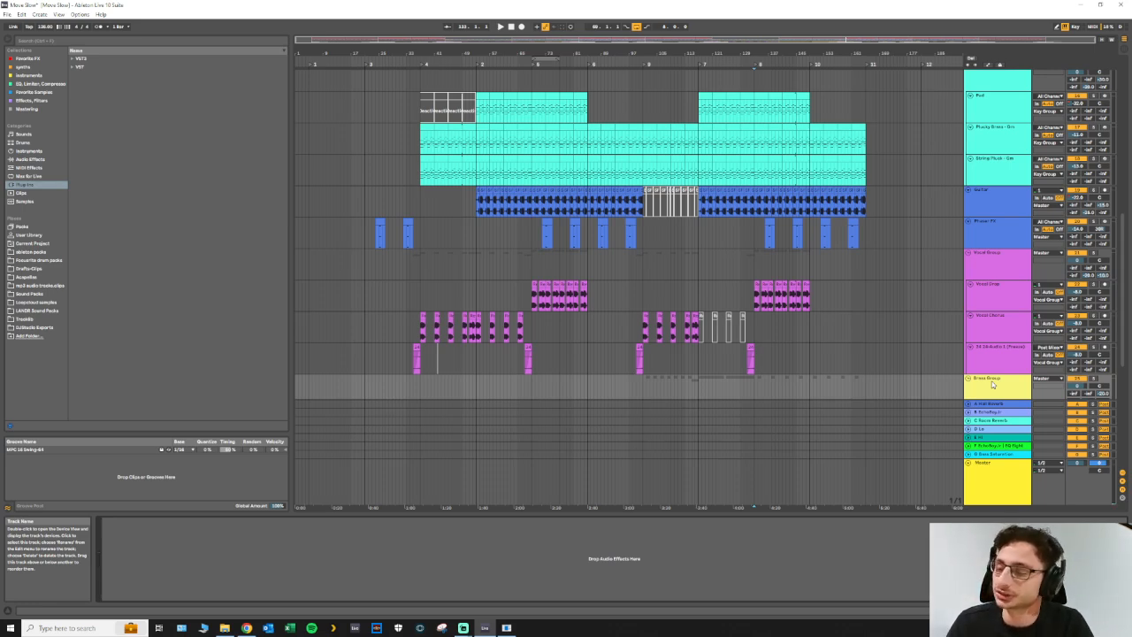
{"action": "scroll", "coordinate": [781, 336], "scroll_direction": "up", "scroll_amount": 2}
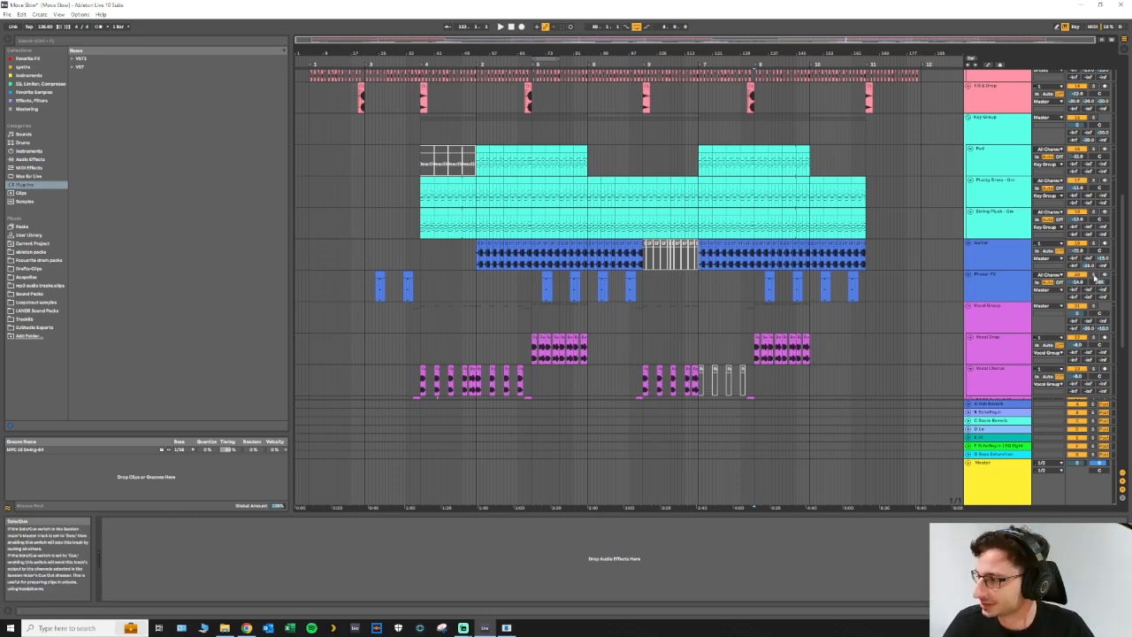
{"action": "left_click", "coordinate": [543, 296]}
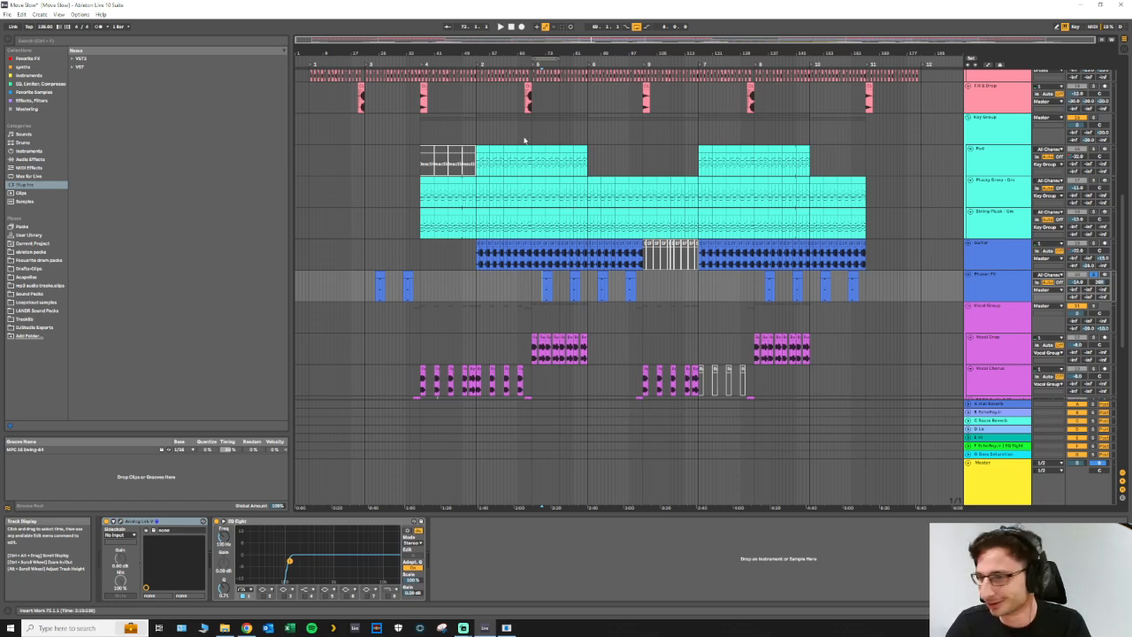
{"action": "key", "text": "space"}
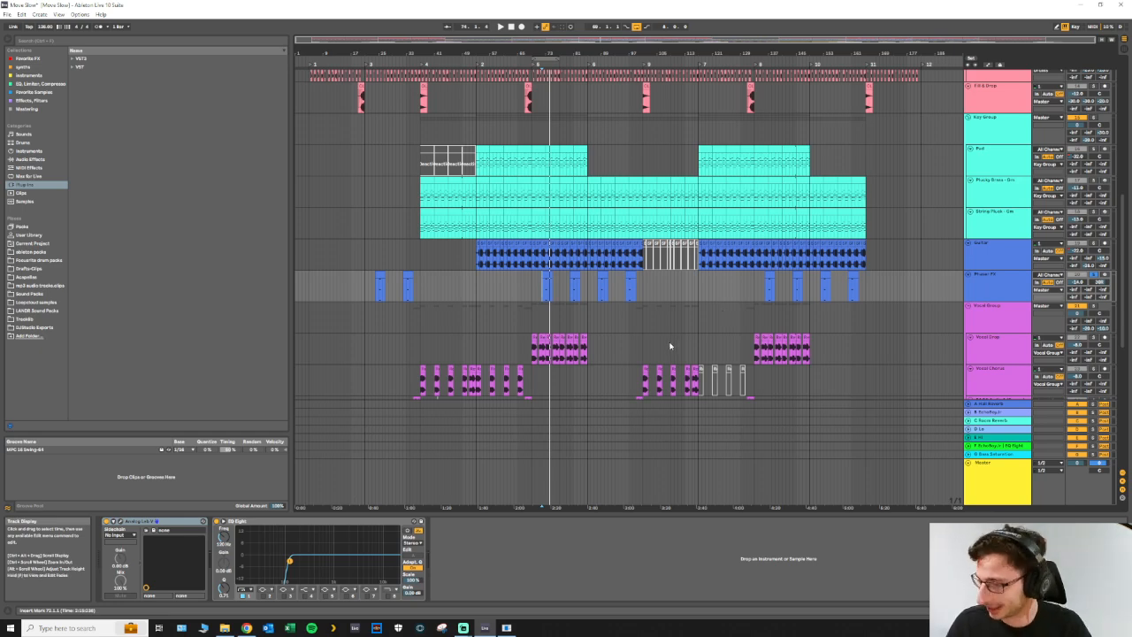
Step: Solo the Cowbell track in the Drums group instead and play it from bar 72
{"action": "scroll", "coordinate": [663, 336], "scroll_direction": "up", "scroll_amount": 5}
{"action": "scroll", "coordinate": [657, 320], "scroll_direction": "up", "scroll_amount": 1}
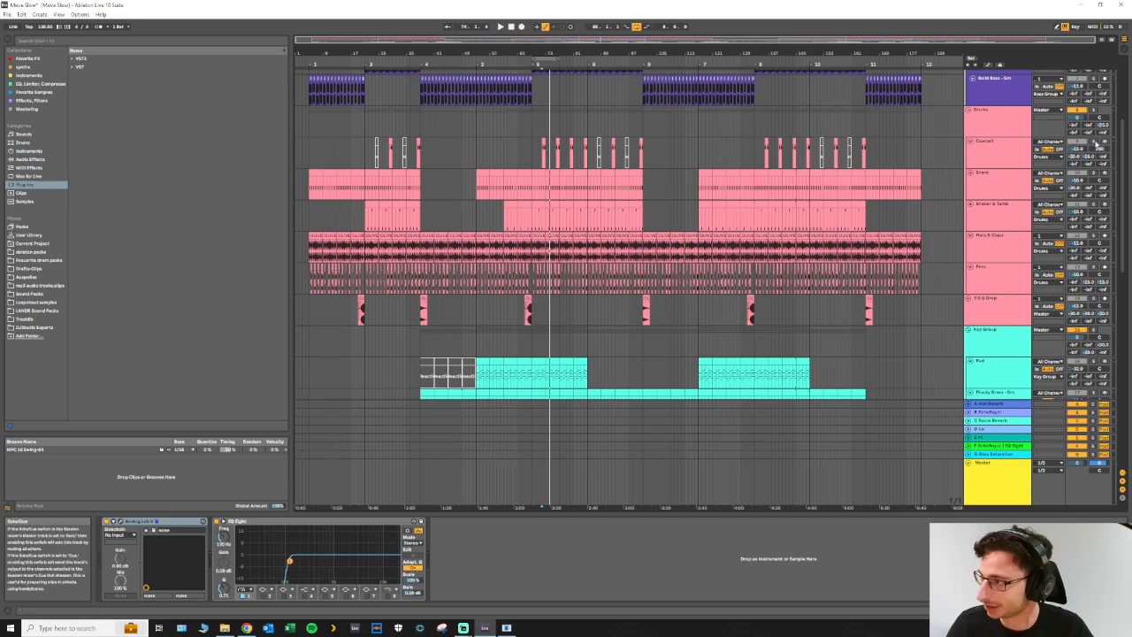
{"action": "left_click", "coordinate": [546, 161]}
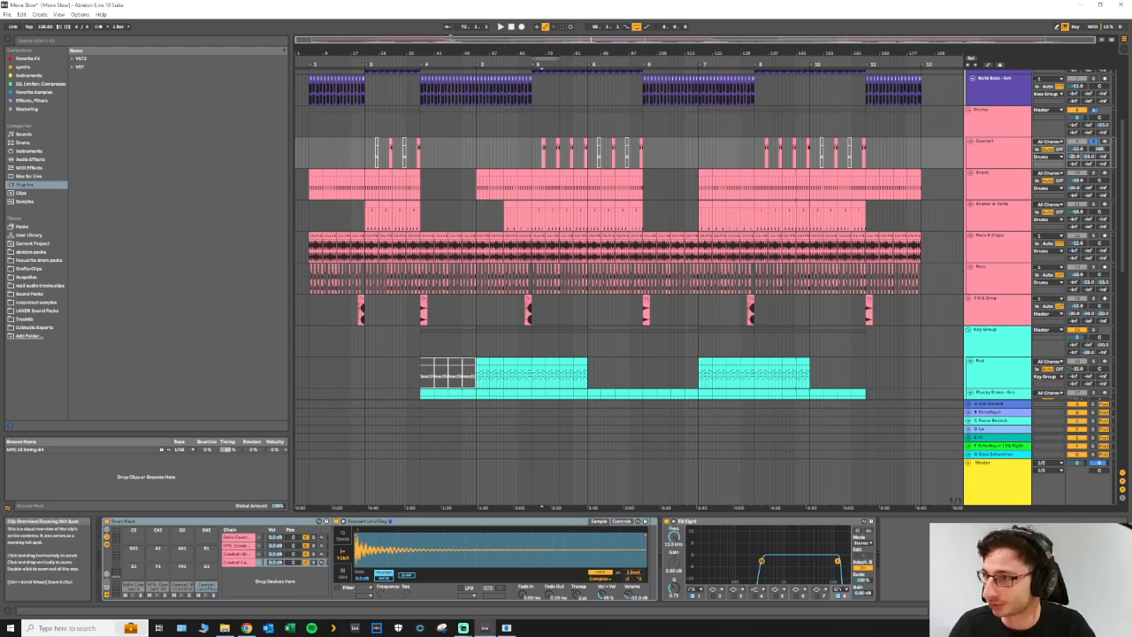
{"action": "key", "text": "space"}
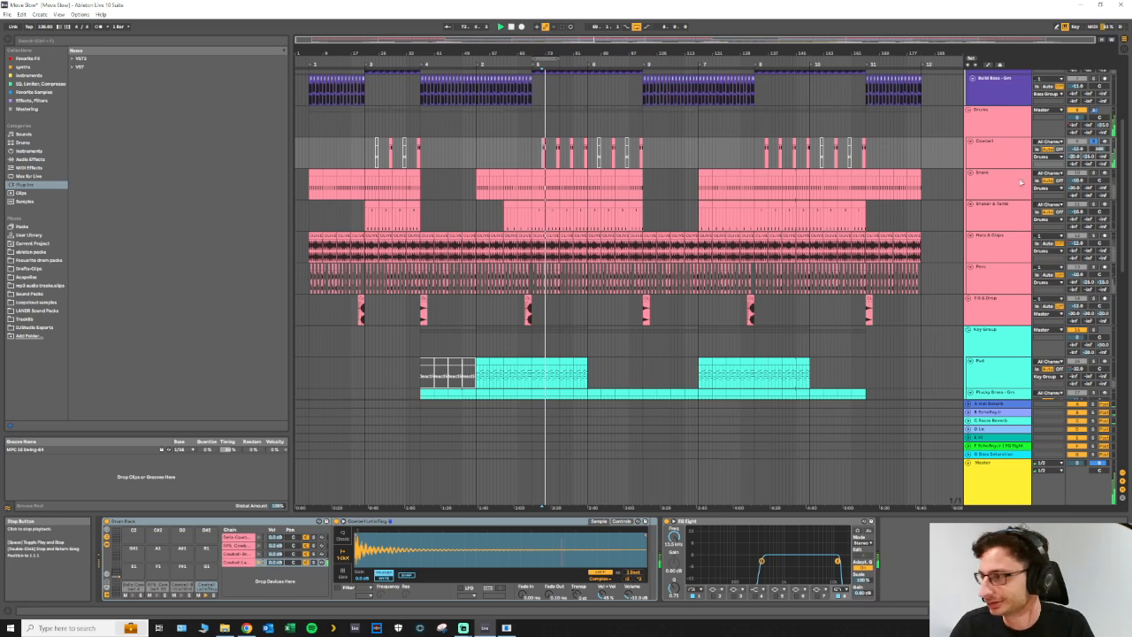
{"action": "left_click", "coordinate": [1008, 152]}
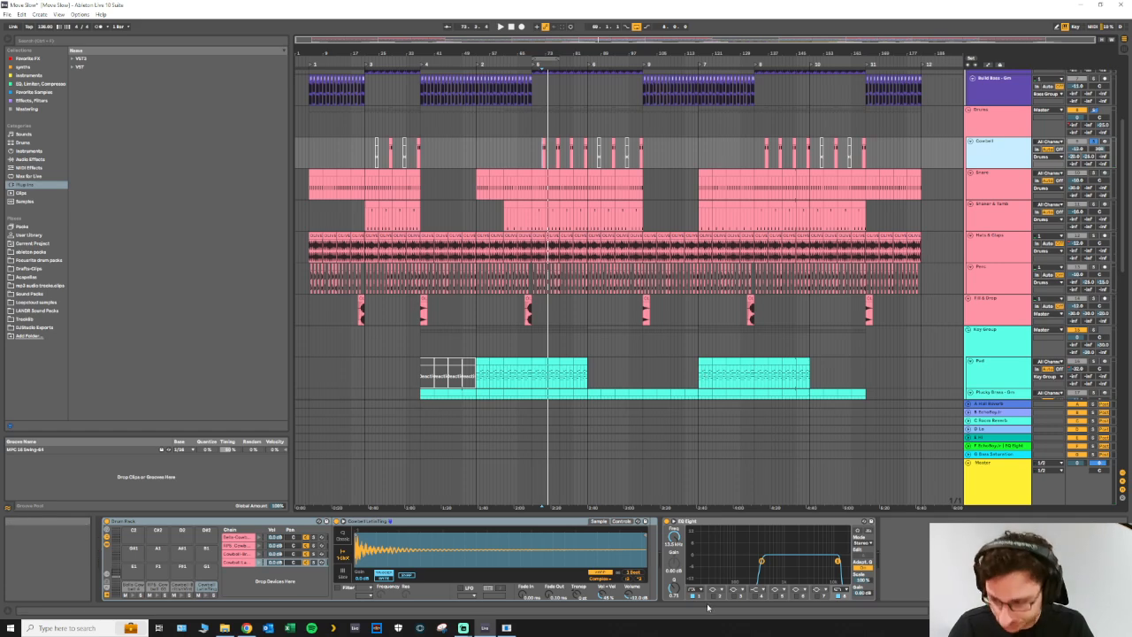
Step: Solo the Bass - Gm track together with Cowbell and play both from bar 72
{"action": "scroll", "coordinate": [698, 195], "scroll_direction": "up", "scroll_amount": 2}
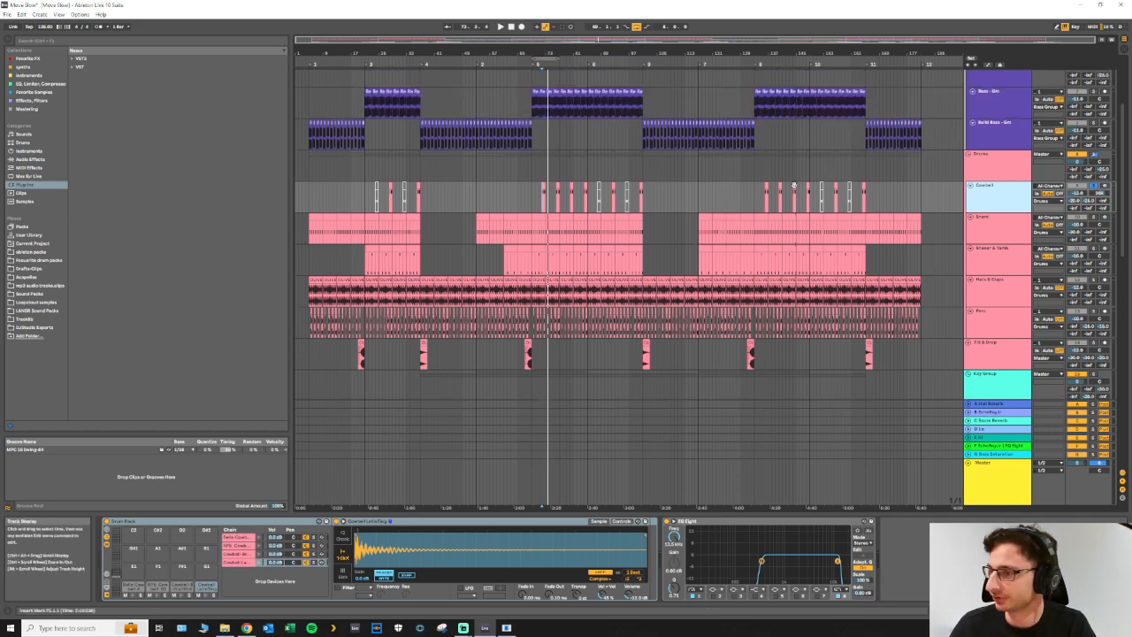
{"action": "left_click", "coordinate": [1093, 92]}
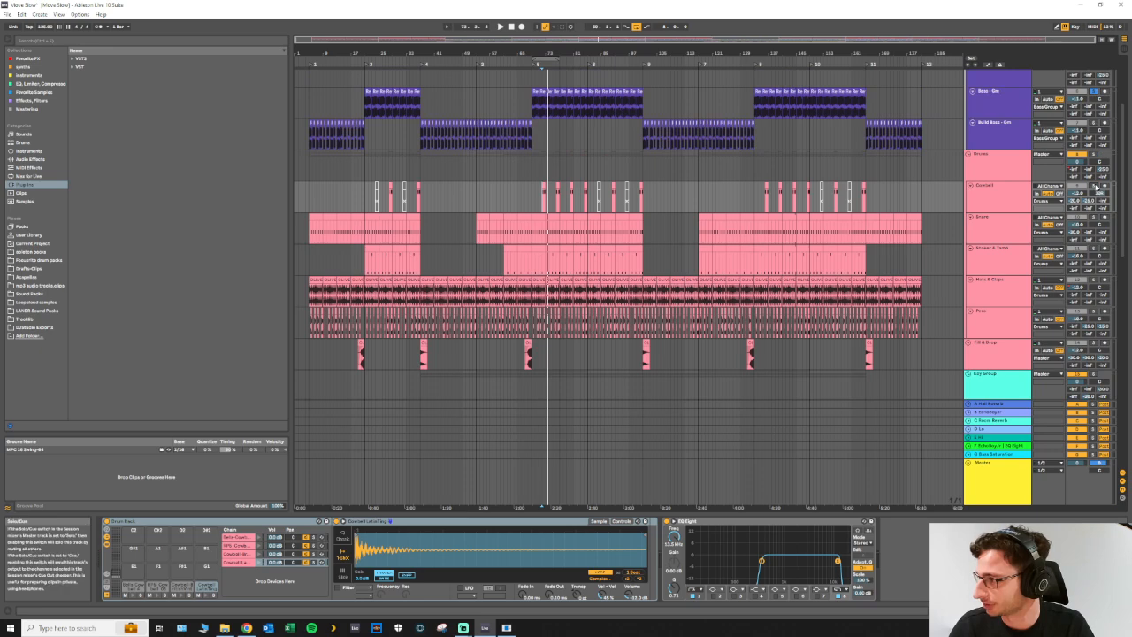
{"action": "left_click", "coordinate": [501, 27]}
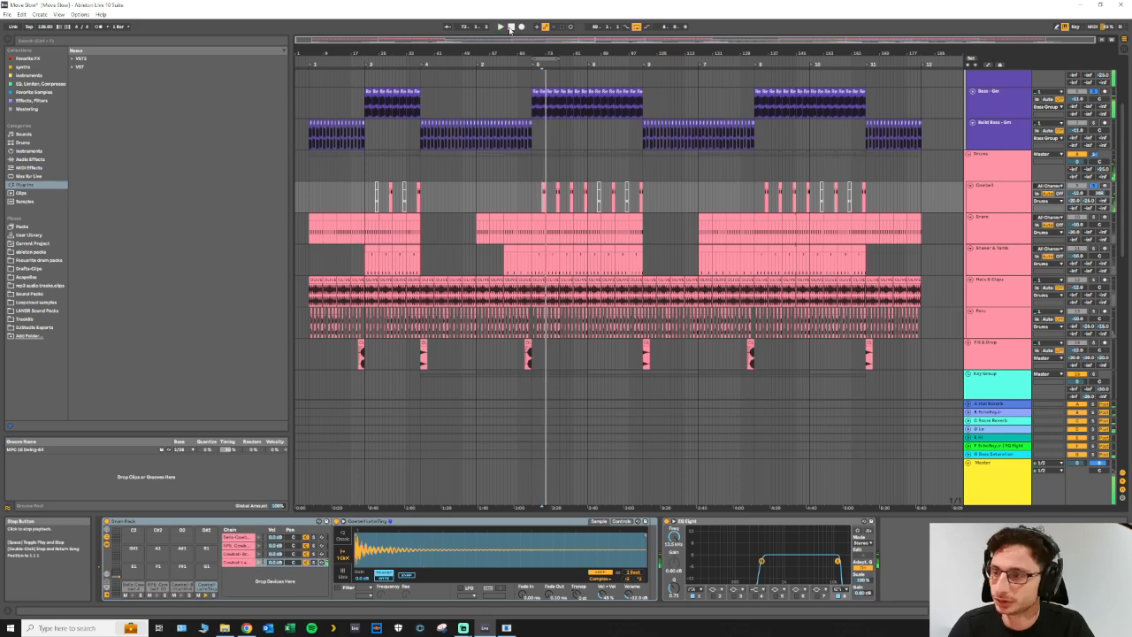
{"action": "left_click", "coordinate": [510, 26]}
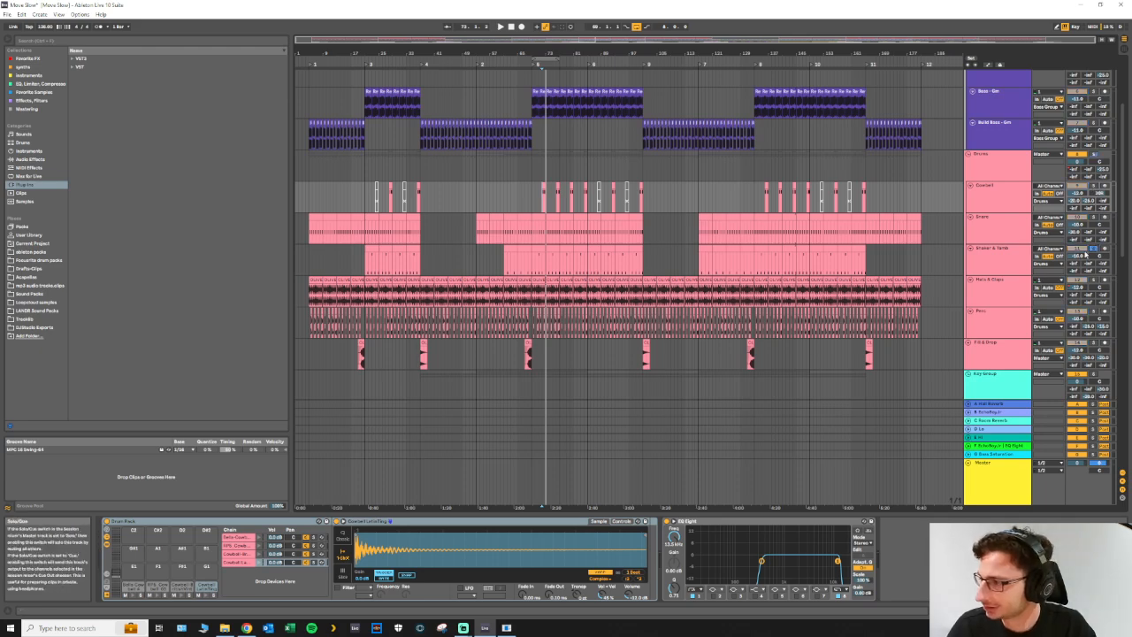
Step: Solo only the Shaker & Tamb track, select the Snare Crack chain at the end of its Drum Rack list, and play it
{"action": "left_click", "coordinate": [555, 265]}
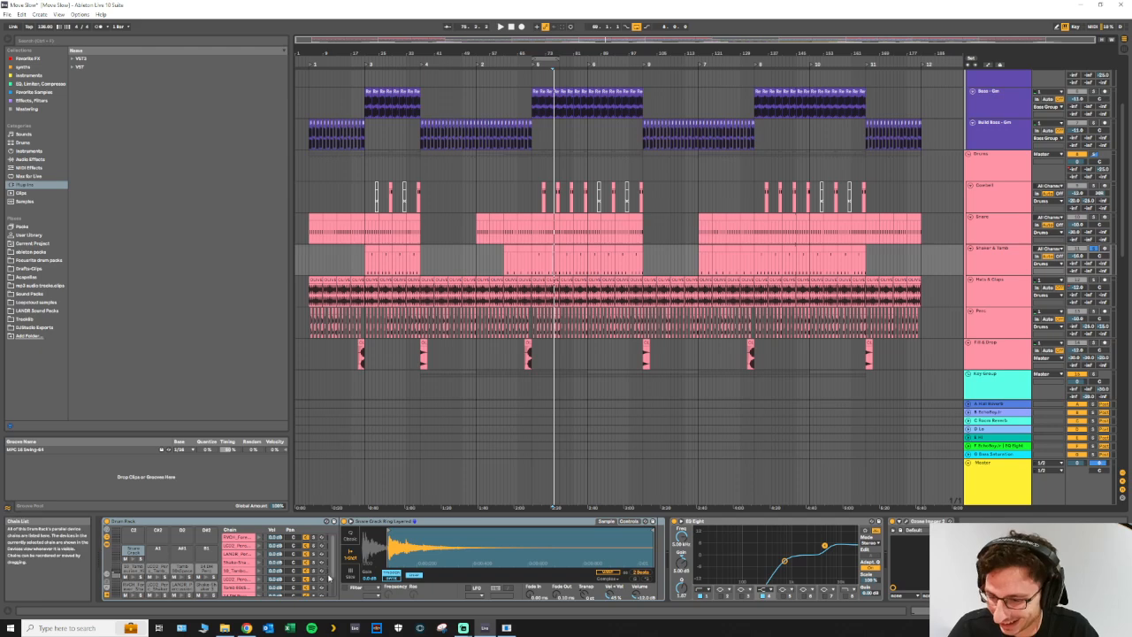
{"action": "scroll", "coordinate": [265, 579], "scroll_direction": "down", "scroll_amount": 2}
{"action": "left_click", "coordinate": [243, 583]}
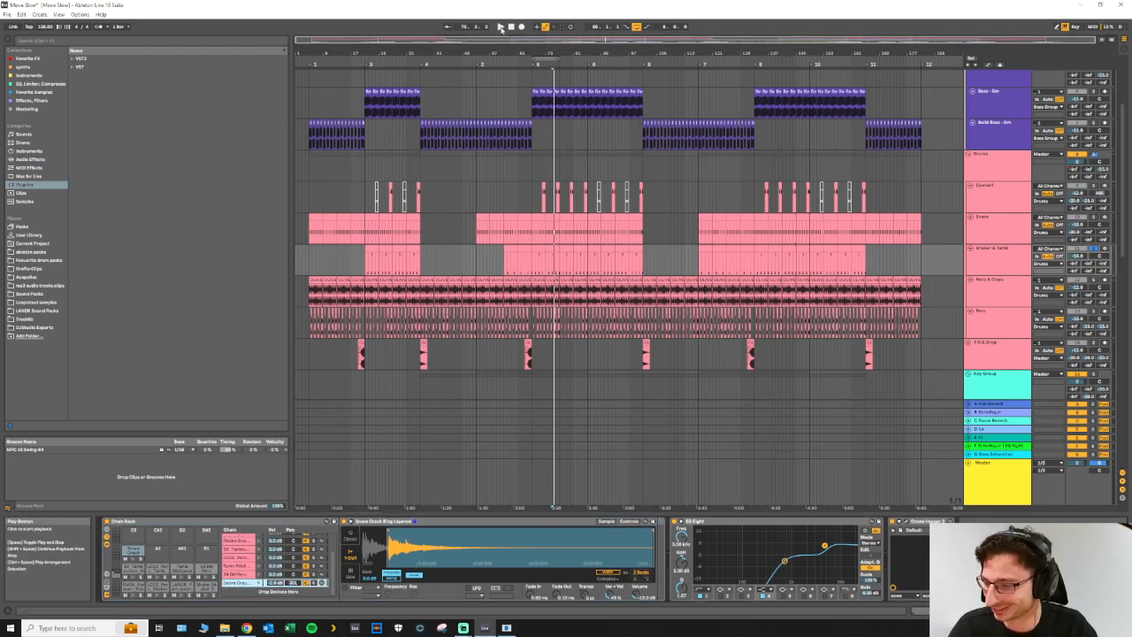
{"action": "left_click", "coordinate": [500, 27]}
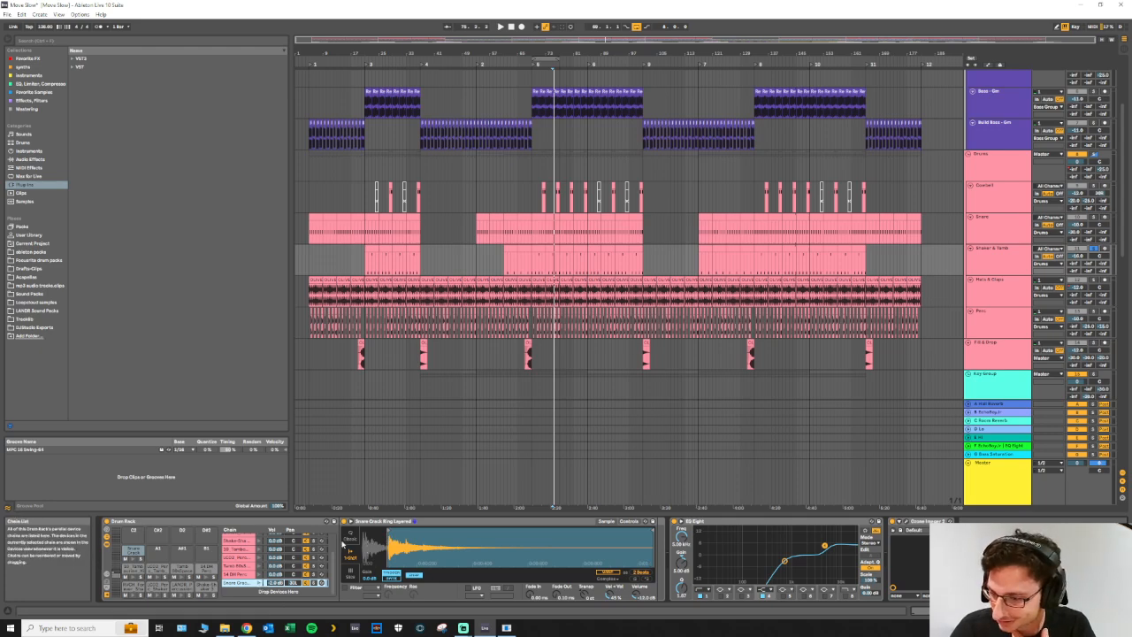
Step: Switch the Snare Crack Ring Layered sample to Classic mode and audition its chain
{"action": "left_click", "coordinate": [350, 569]}
{"action": "left_click", "coordinate": [350, 536]}
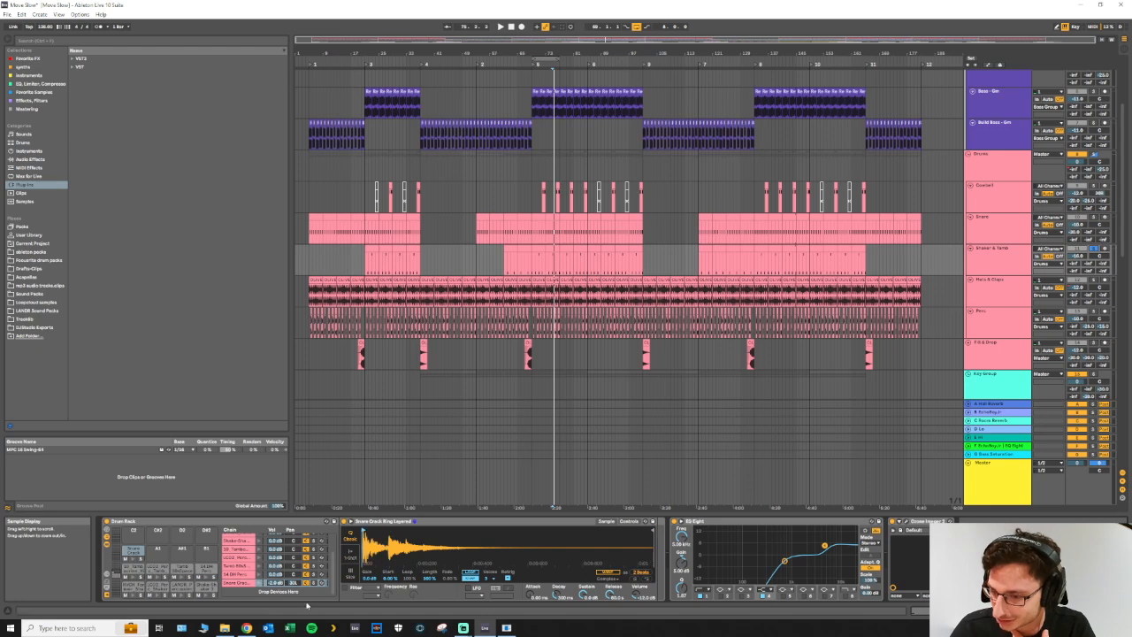
{"action": "left_click", "coordinate": [259, 584]}
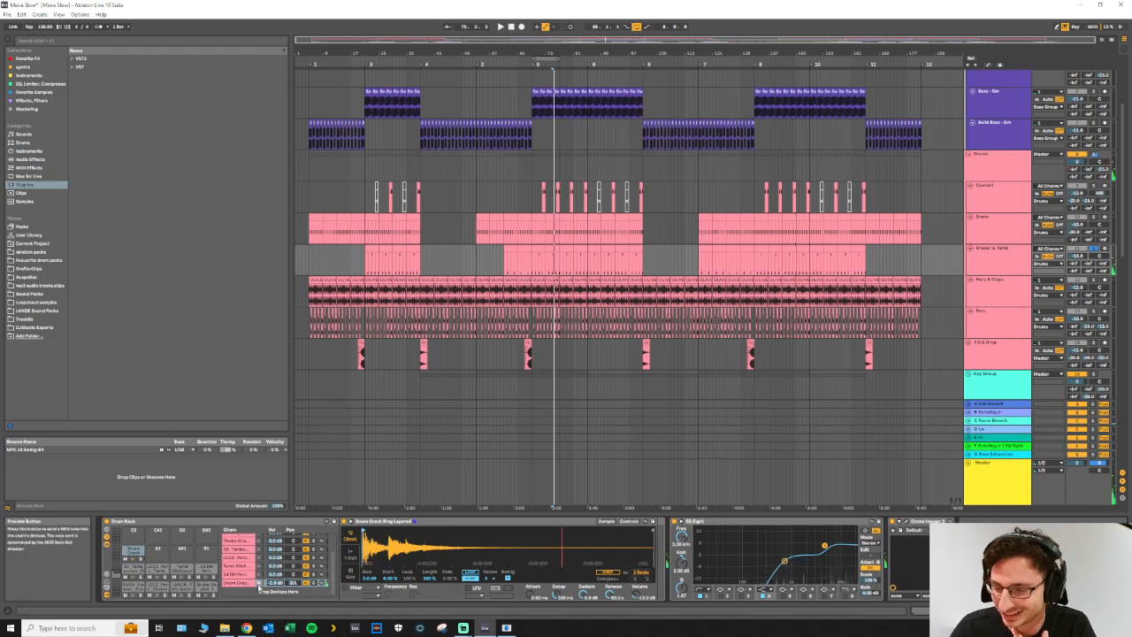
{"action": "left_click", "coordinate": [259, 584]}
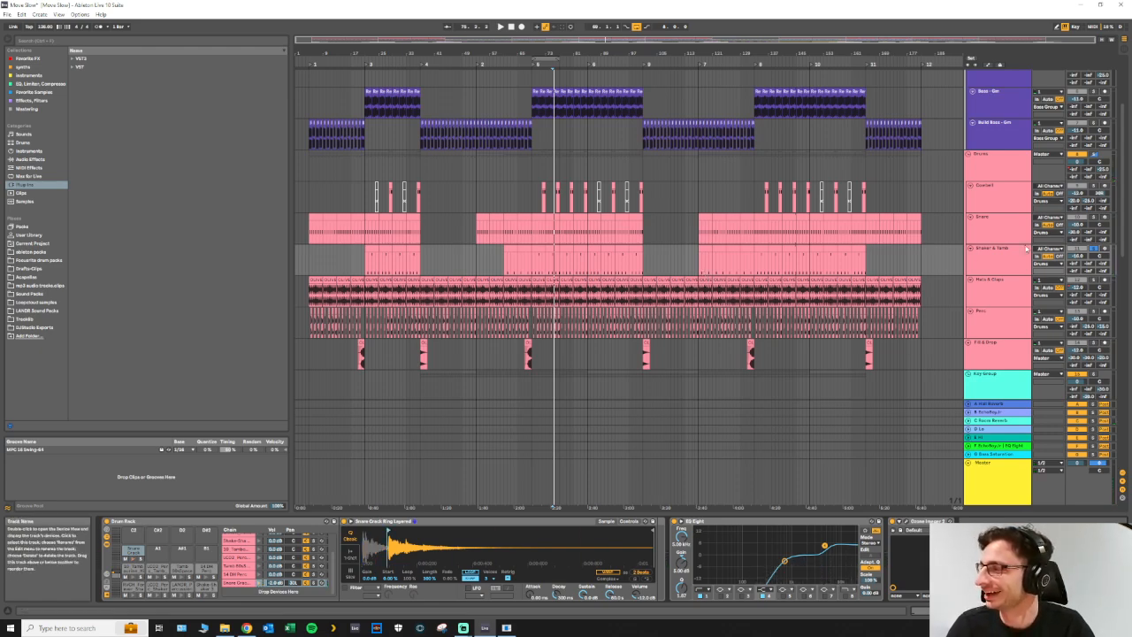
Step: Turn off the solo and examine how the clips are laid out across all groups, from the kicks down to the FX tracks
{"action": "scroll", "coordinate": [598, 228], "scroll_direction": "down", "scroll_amount": 10}
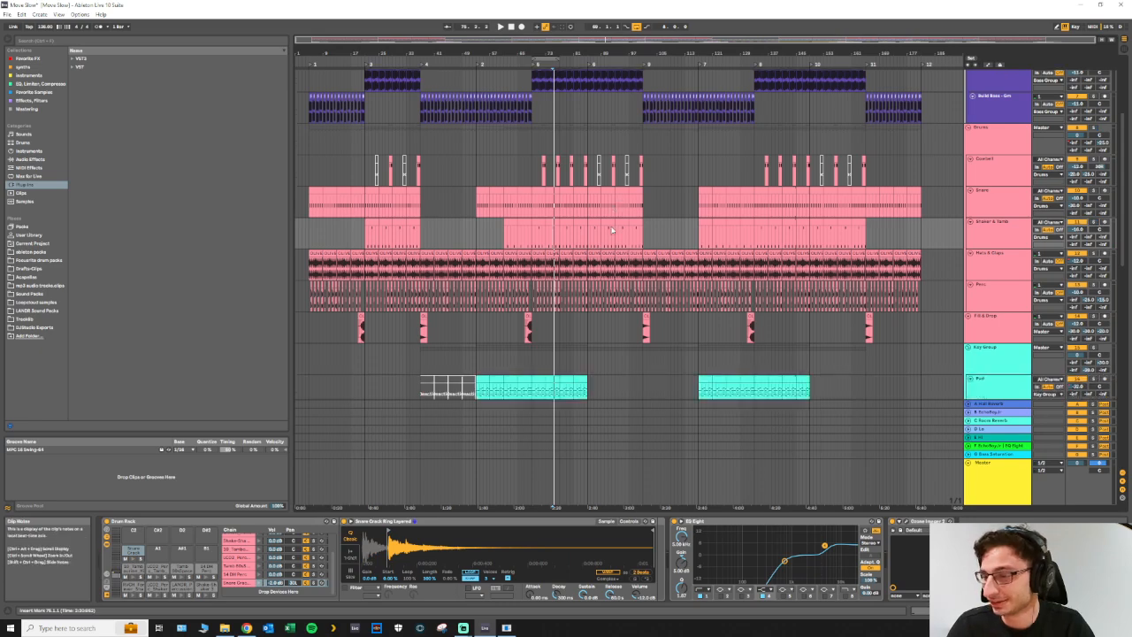
{"action": "scroll", "coordinate": [597, 230], "scroll_direction": "down", "scroll_amount": 10}
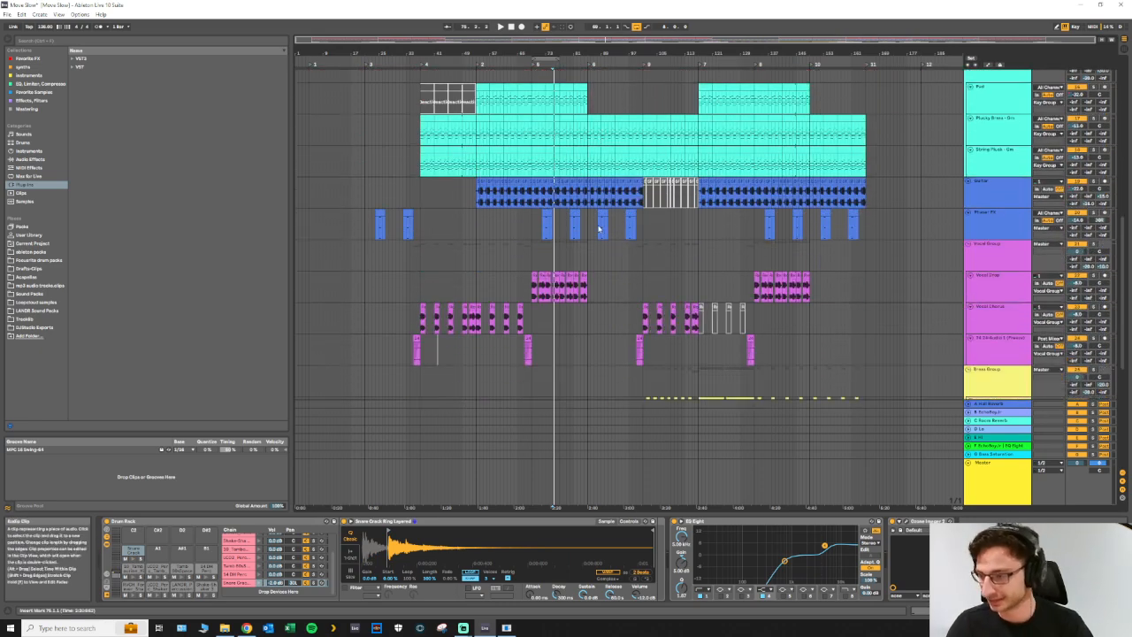
{"action": "scroll", "coordinate": [592, 247], "scroll_direction": "down", "scroll_amount": 2}
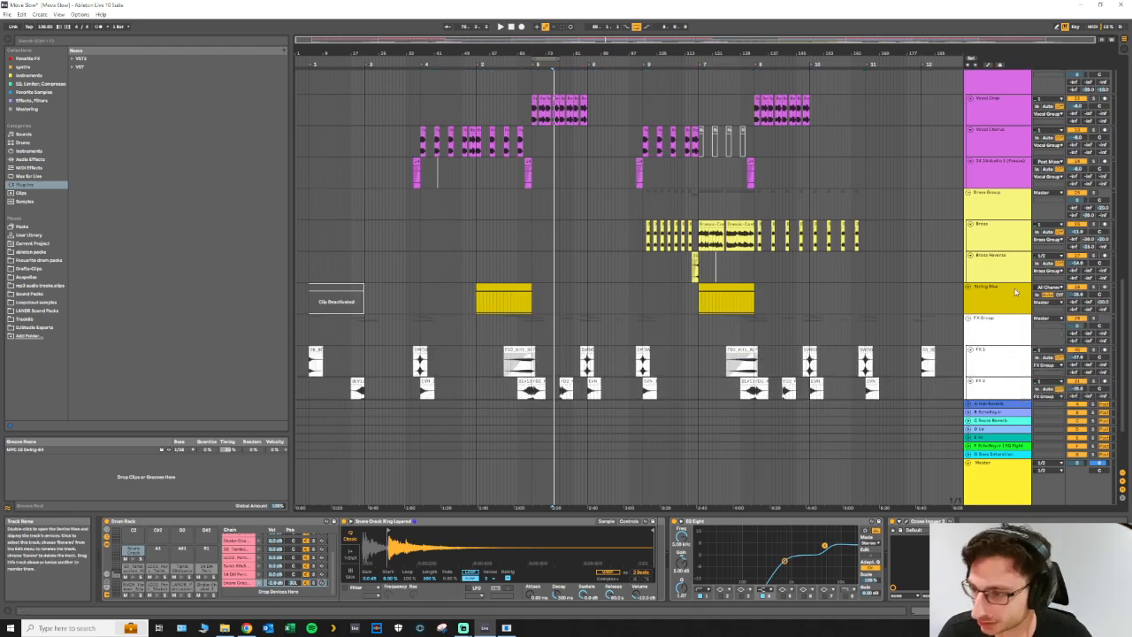
{"action": "scroll", "coordinate": [636, 319], "scroll_direction": "down", "scroll_amount": 4}
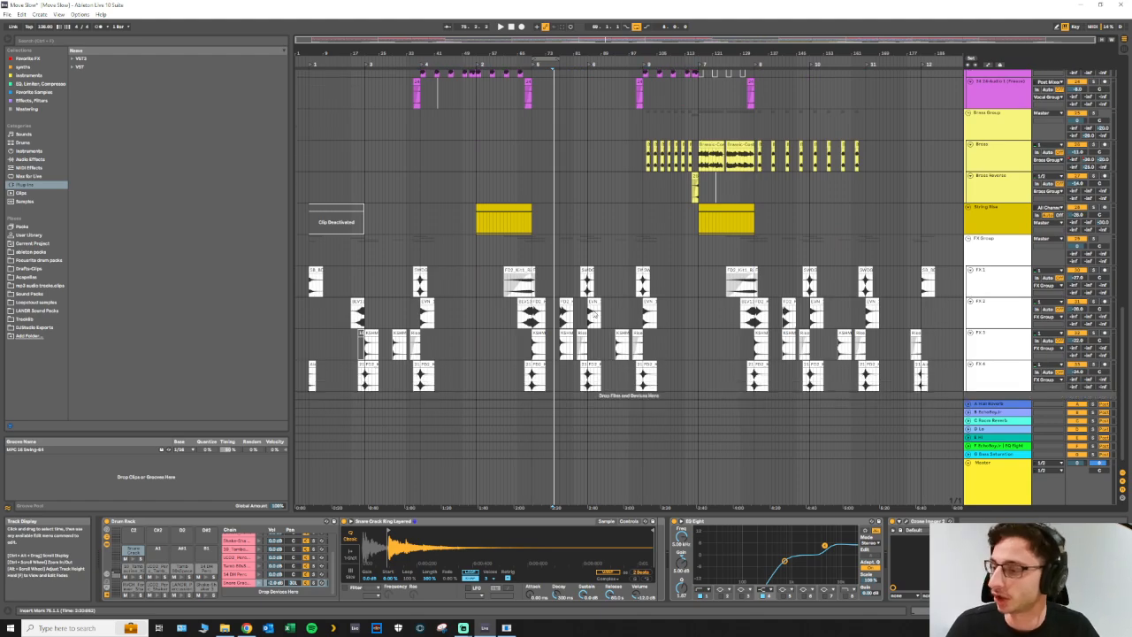
{"action": "scroll", "coordinate": [603, 310], "scroll_direction": "up", "scroll_amount": 13}
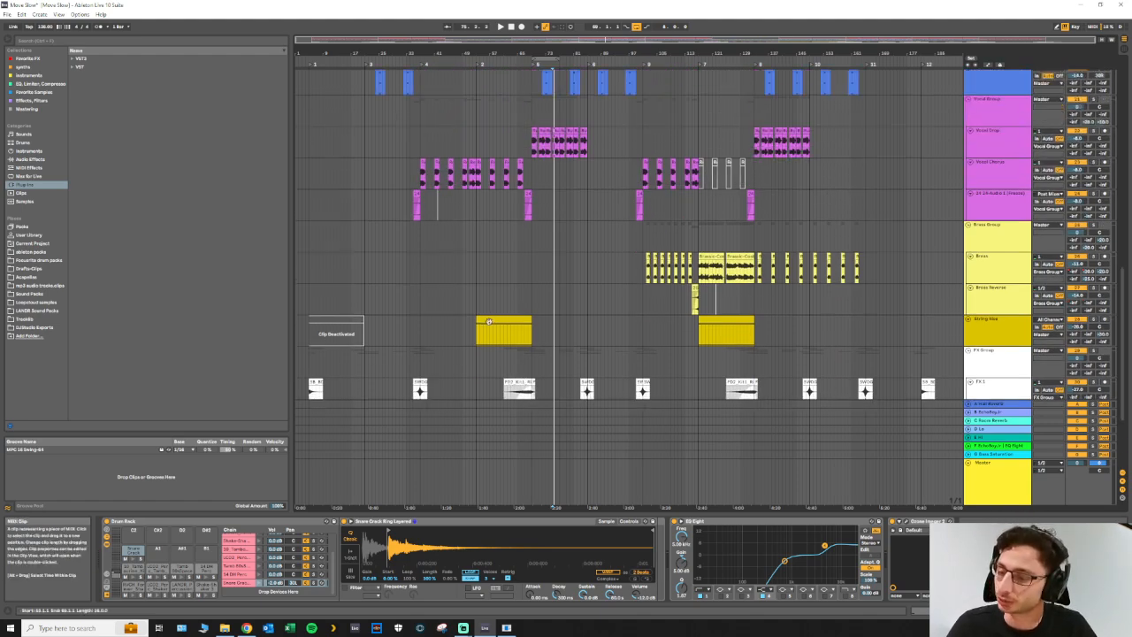
{"action": "scroll", "coordinate": [508, 333], "scroll_direction": "up", "scroll_amount": 14}
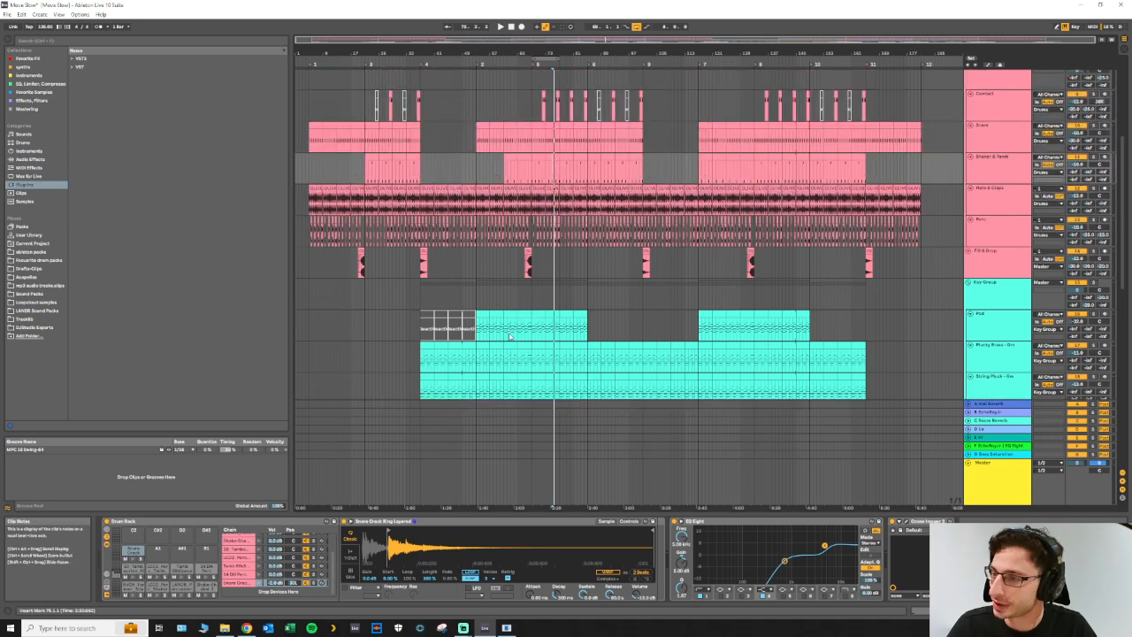
{"action": "scroll", "coordinate": [515, 340], "scroll_direction": "up", "scroll_amount": 5}
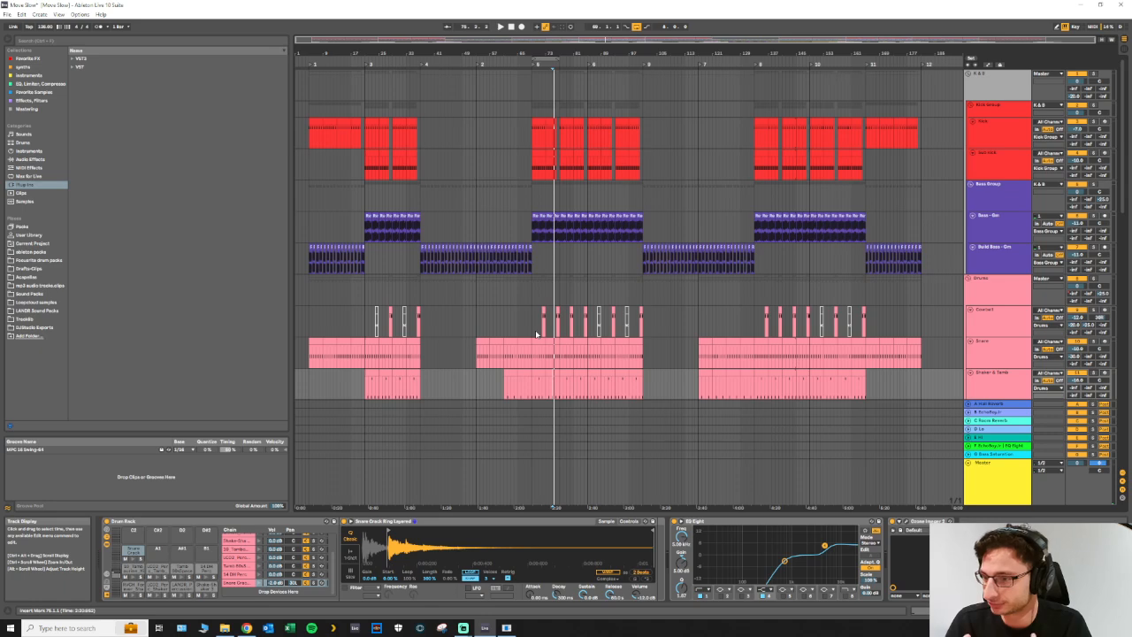
{"action": "scroll", "coordinate": [535, 333], "scroll_direction": "down", "scroll_amount": 6}
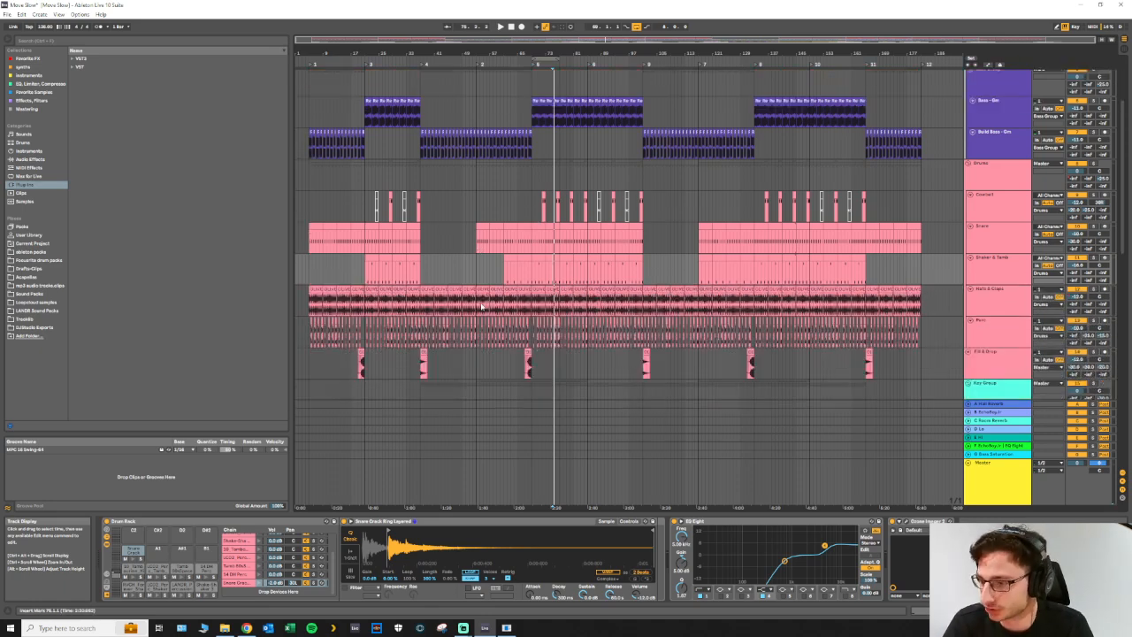
{"action": "scroll", "coordinate": [531, 305], "scroll_direction": "down", "scroll_amount": 2}
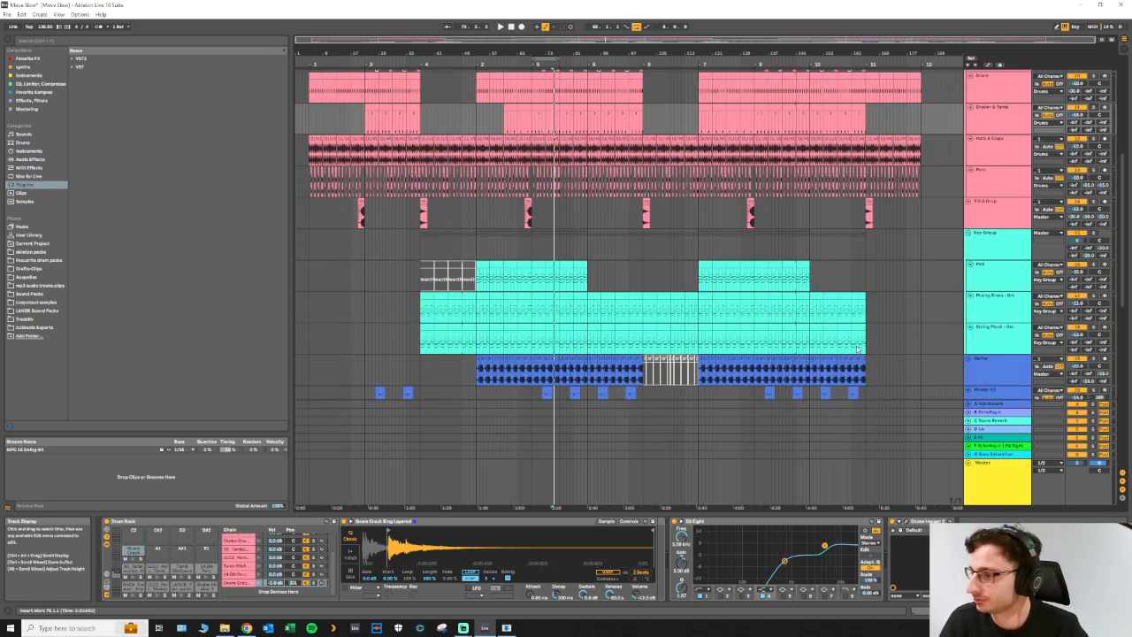